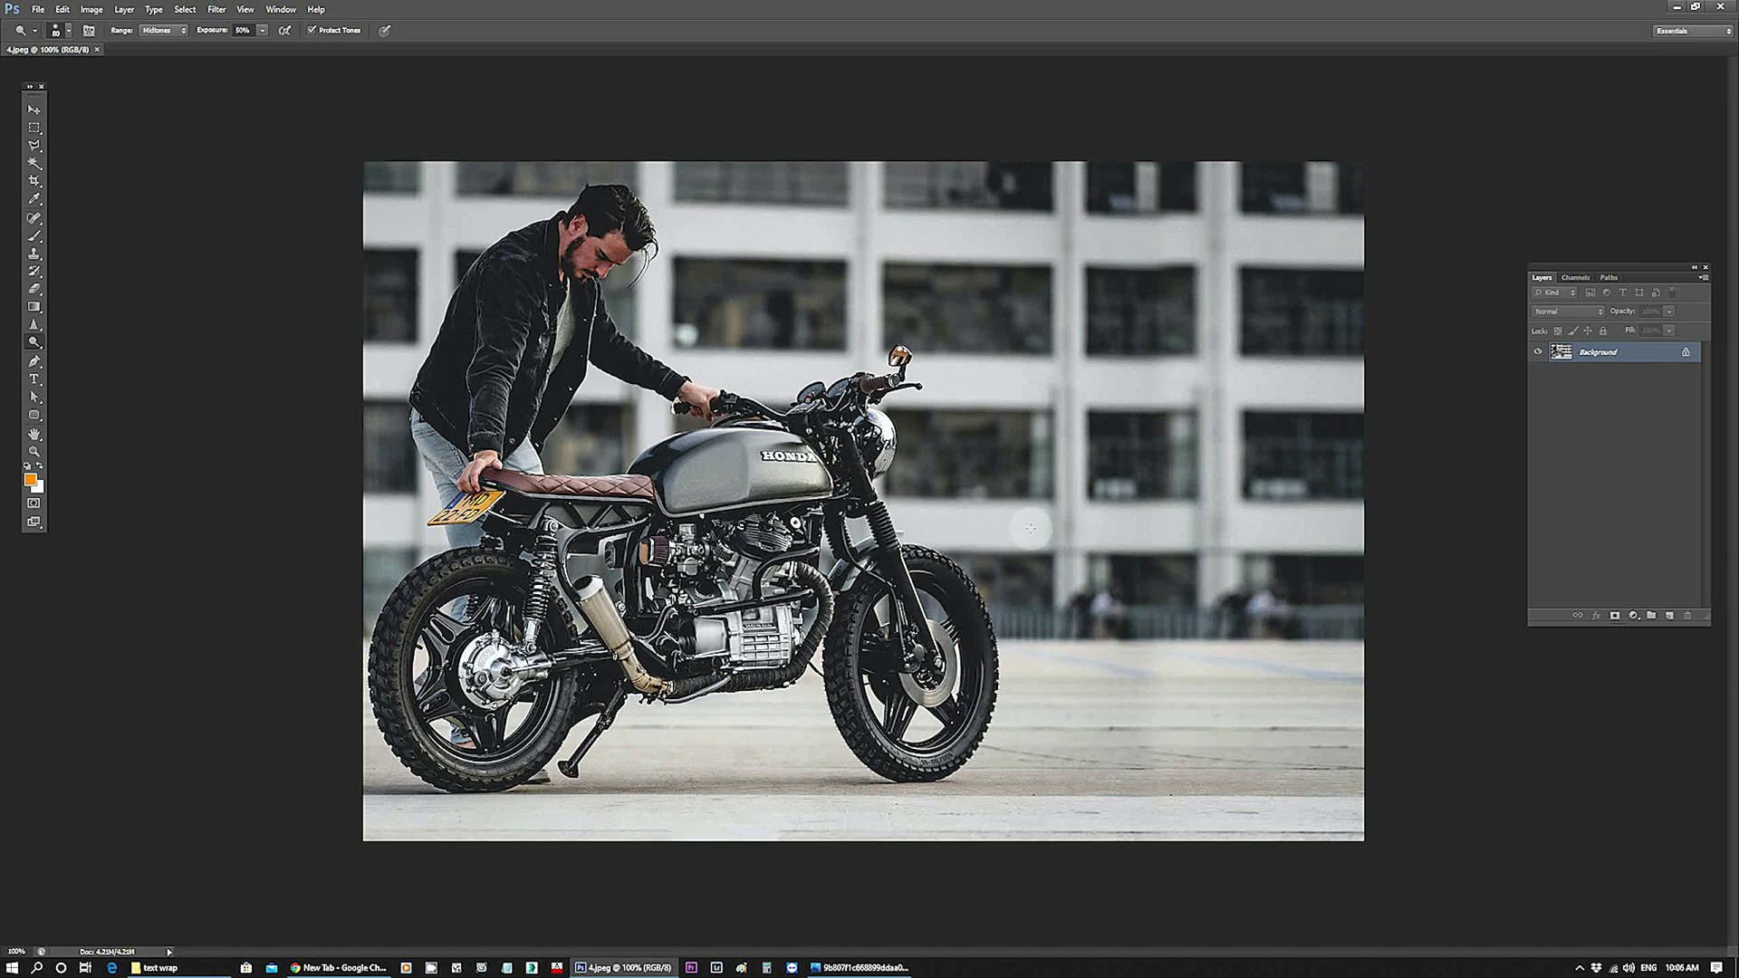
Step: Browse the saved text-wrap example images in the image viewer, then return to the photo
left_click(865, 967)
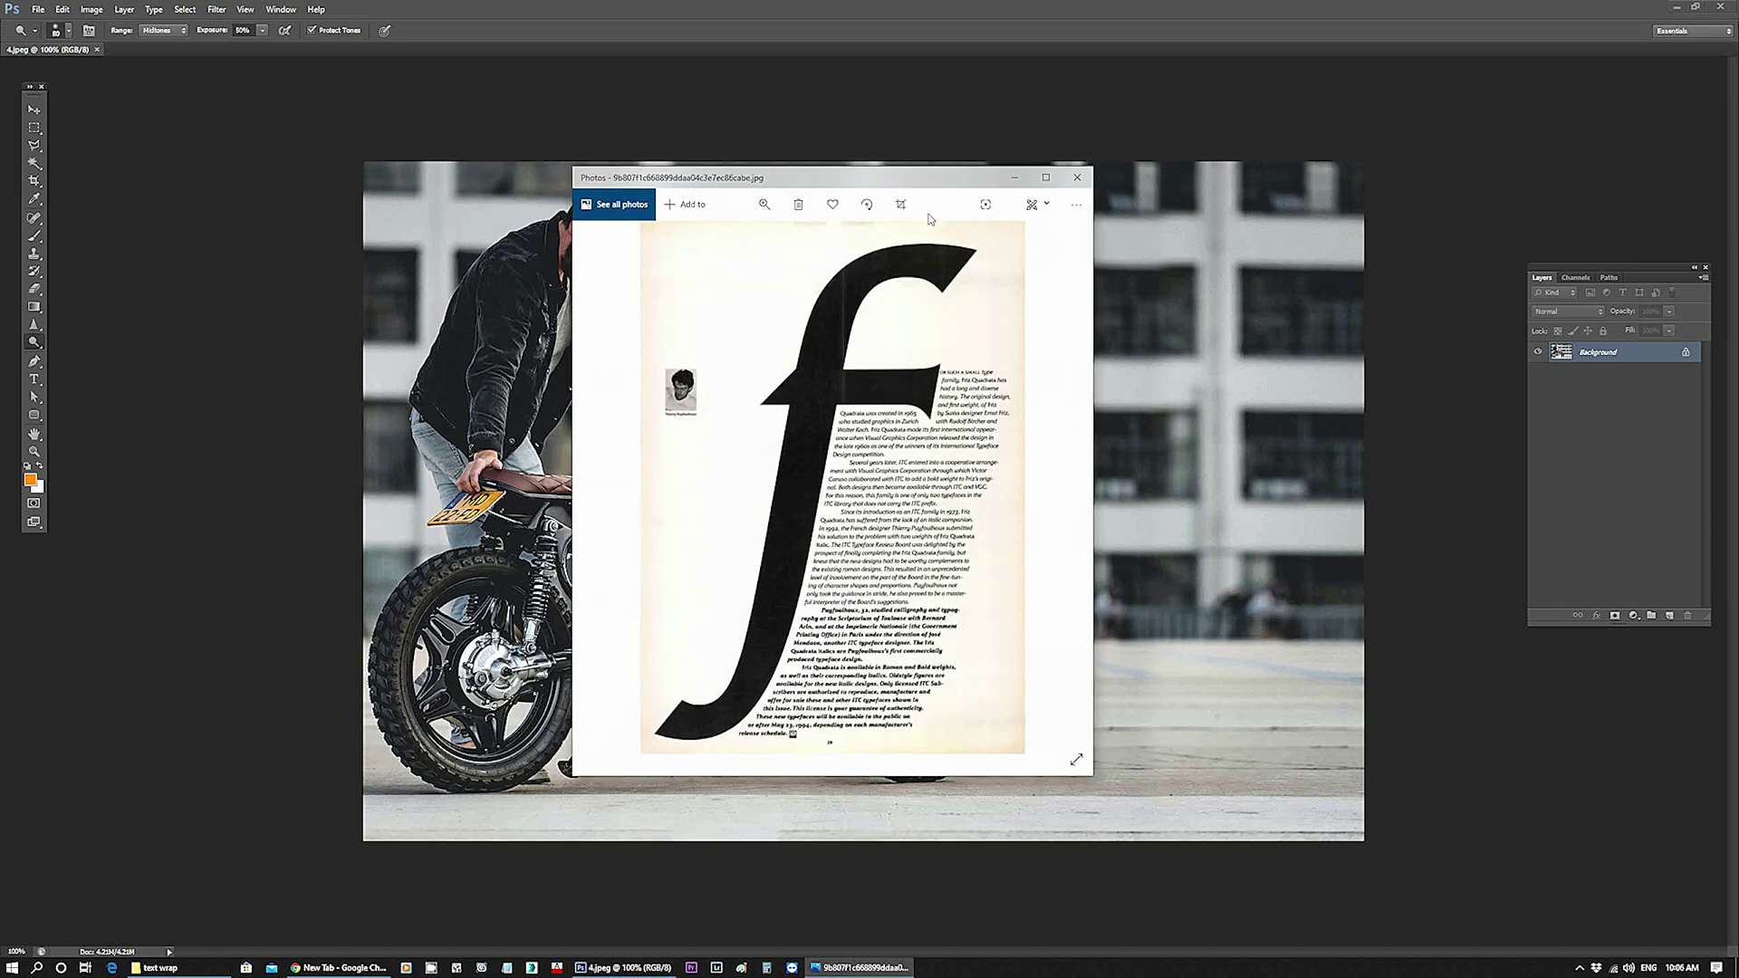
left_click_drag(913, 186, 875, 210)
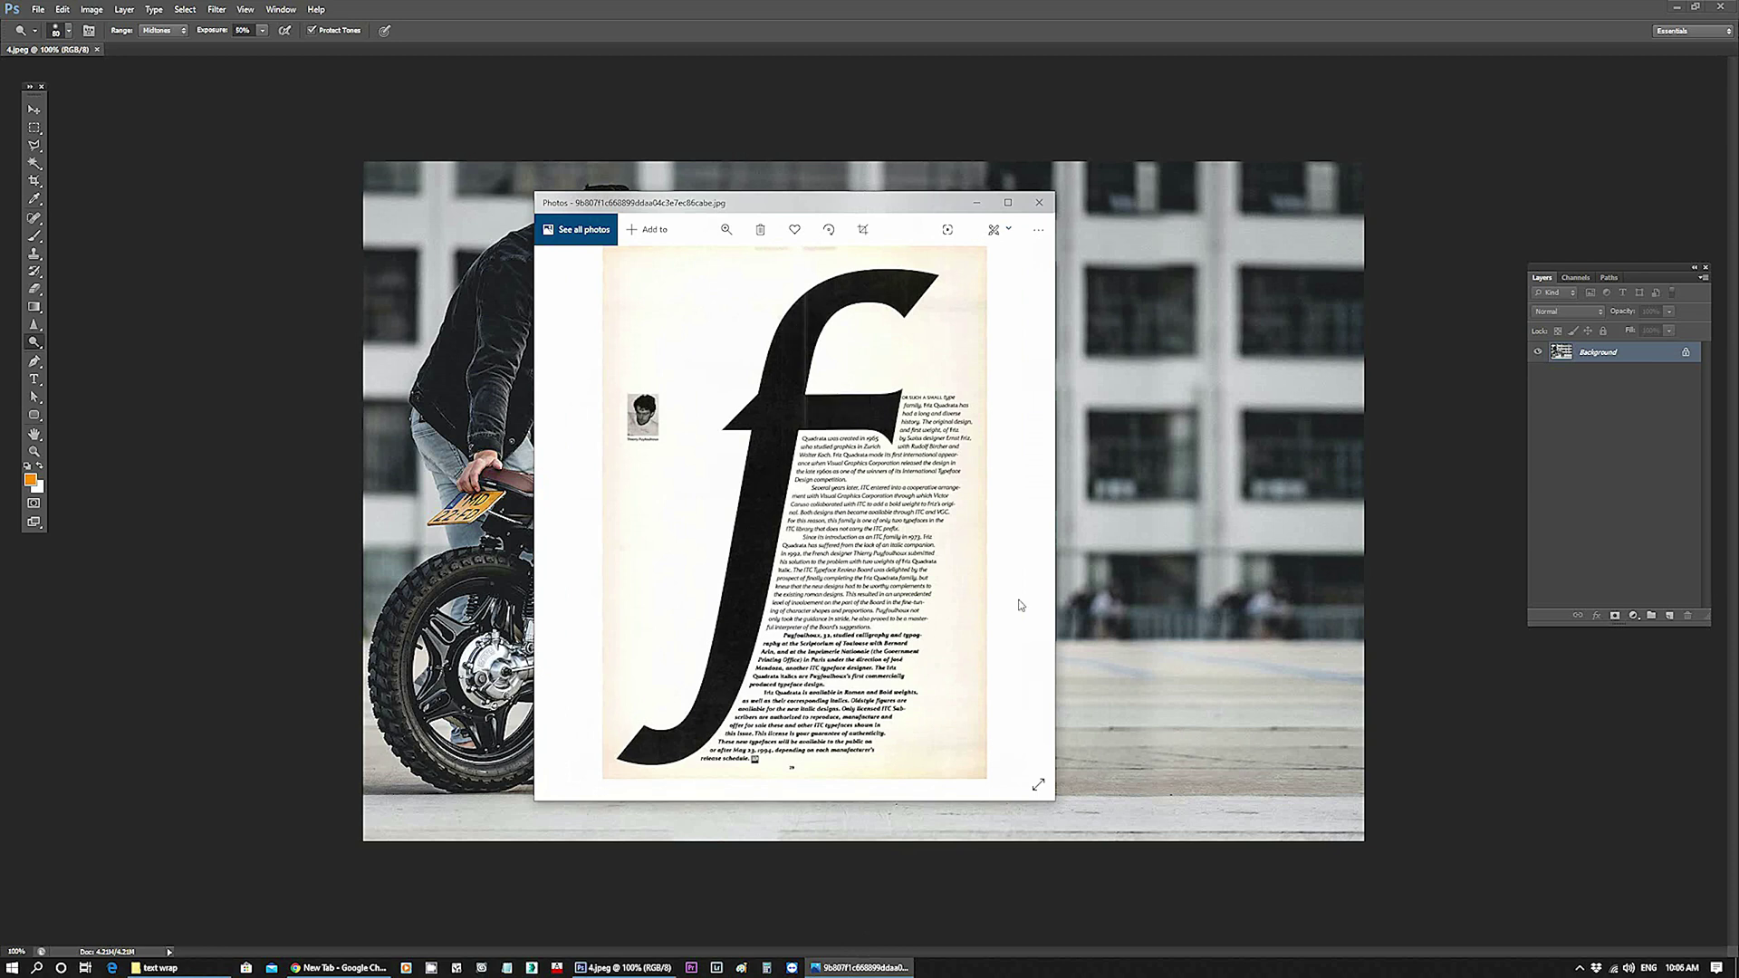
left_click(1023, 515)
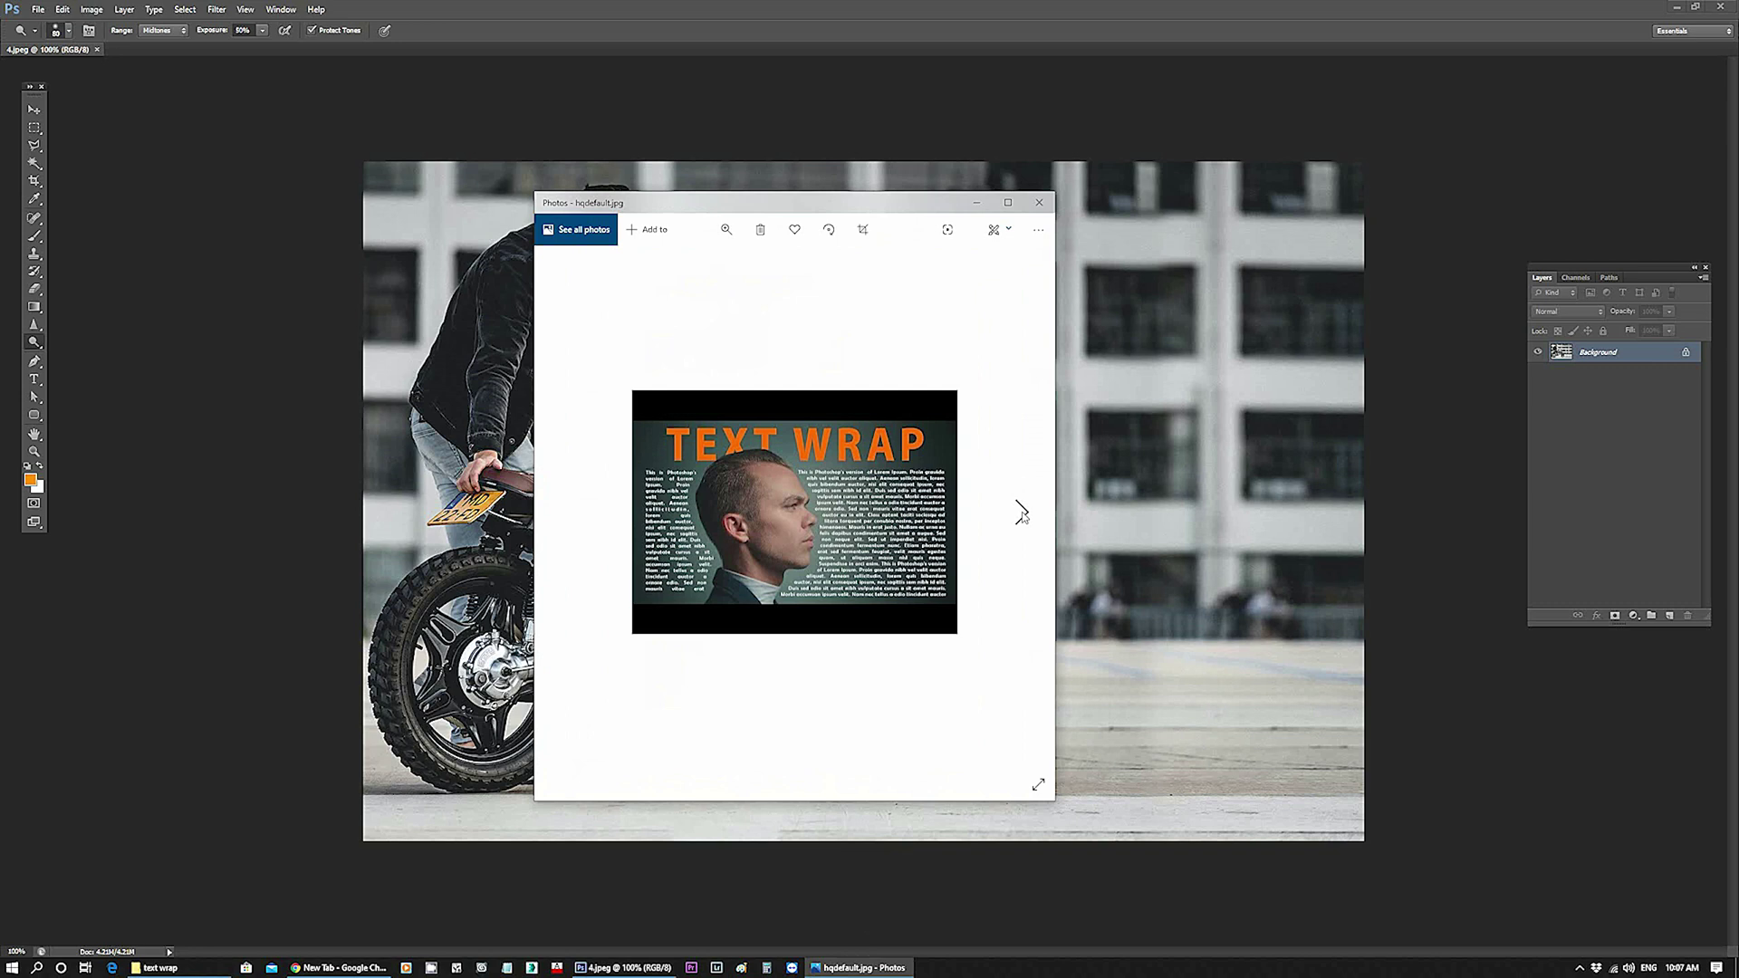
left_click(1022, 514)
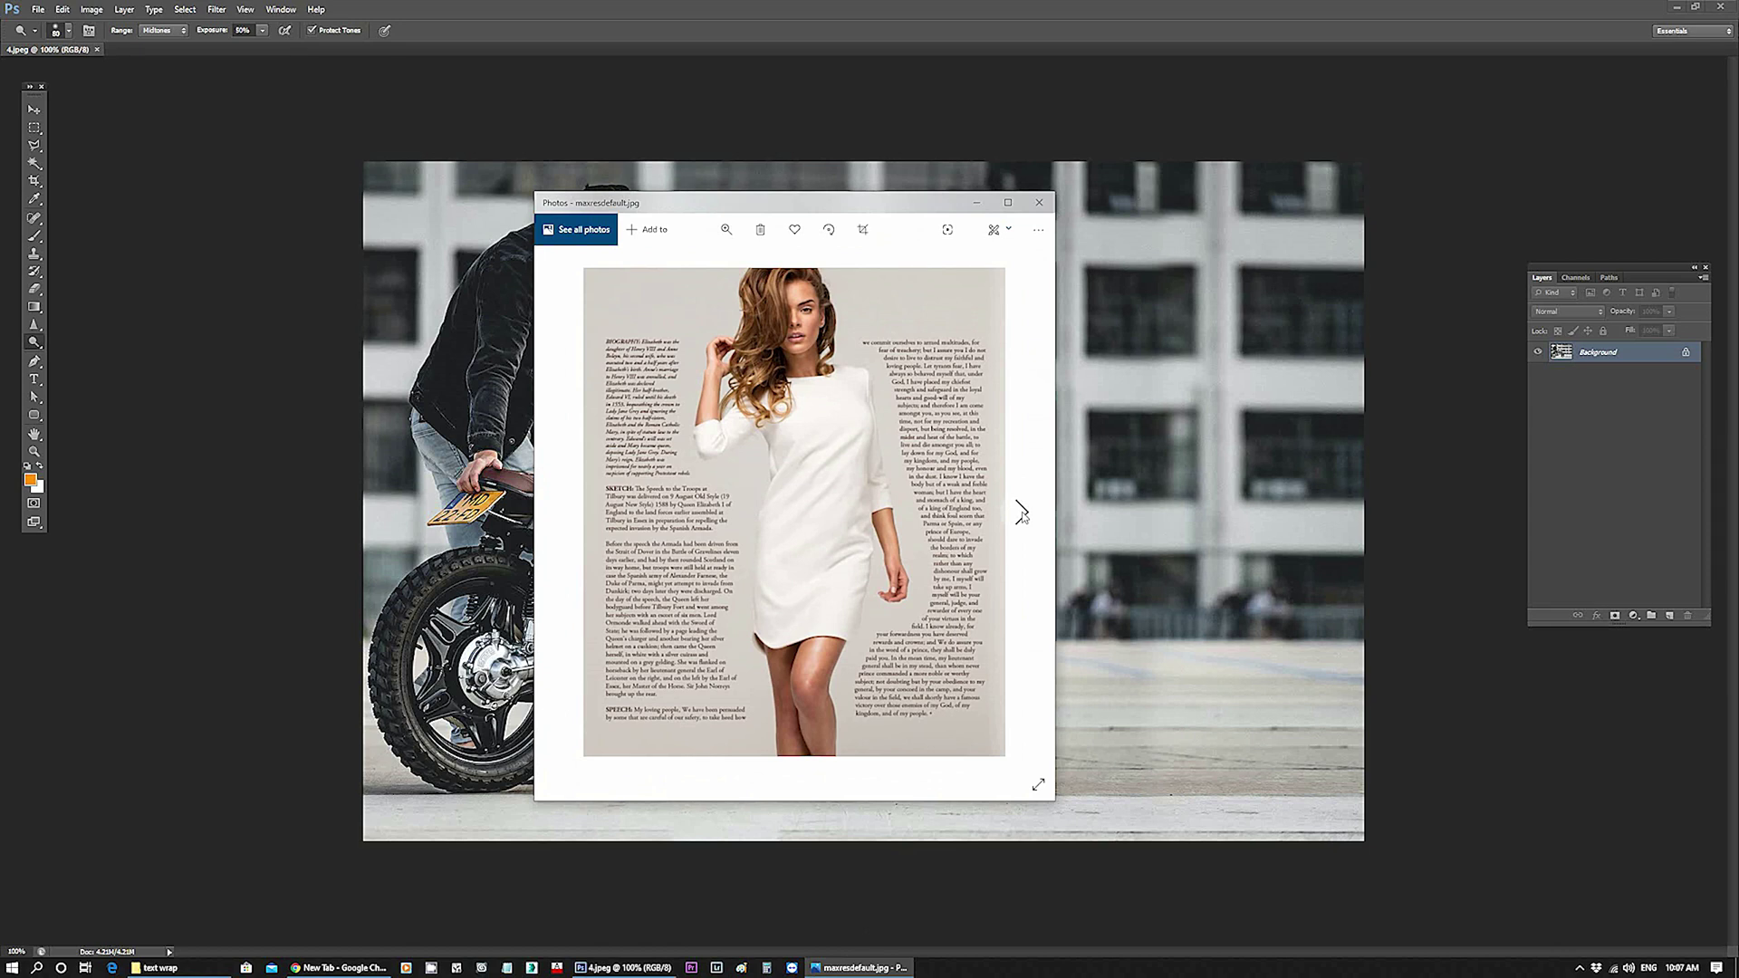
left_click(1022, 514)
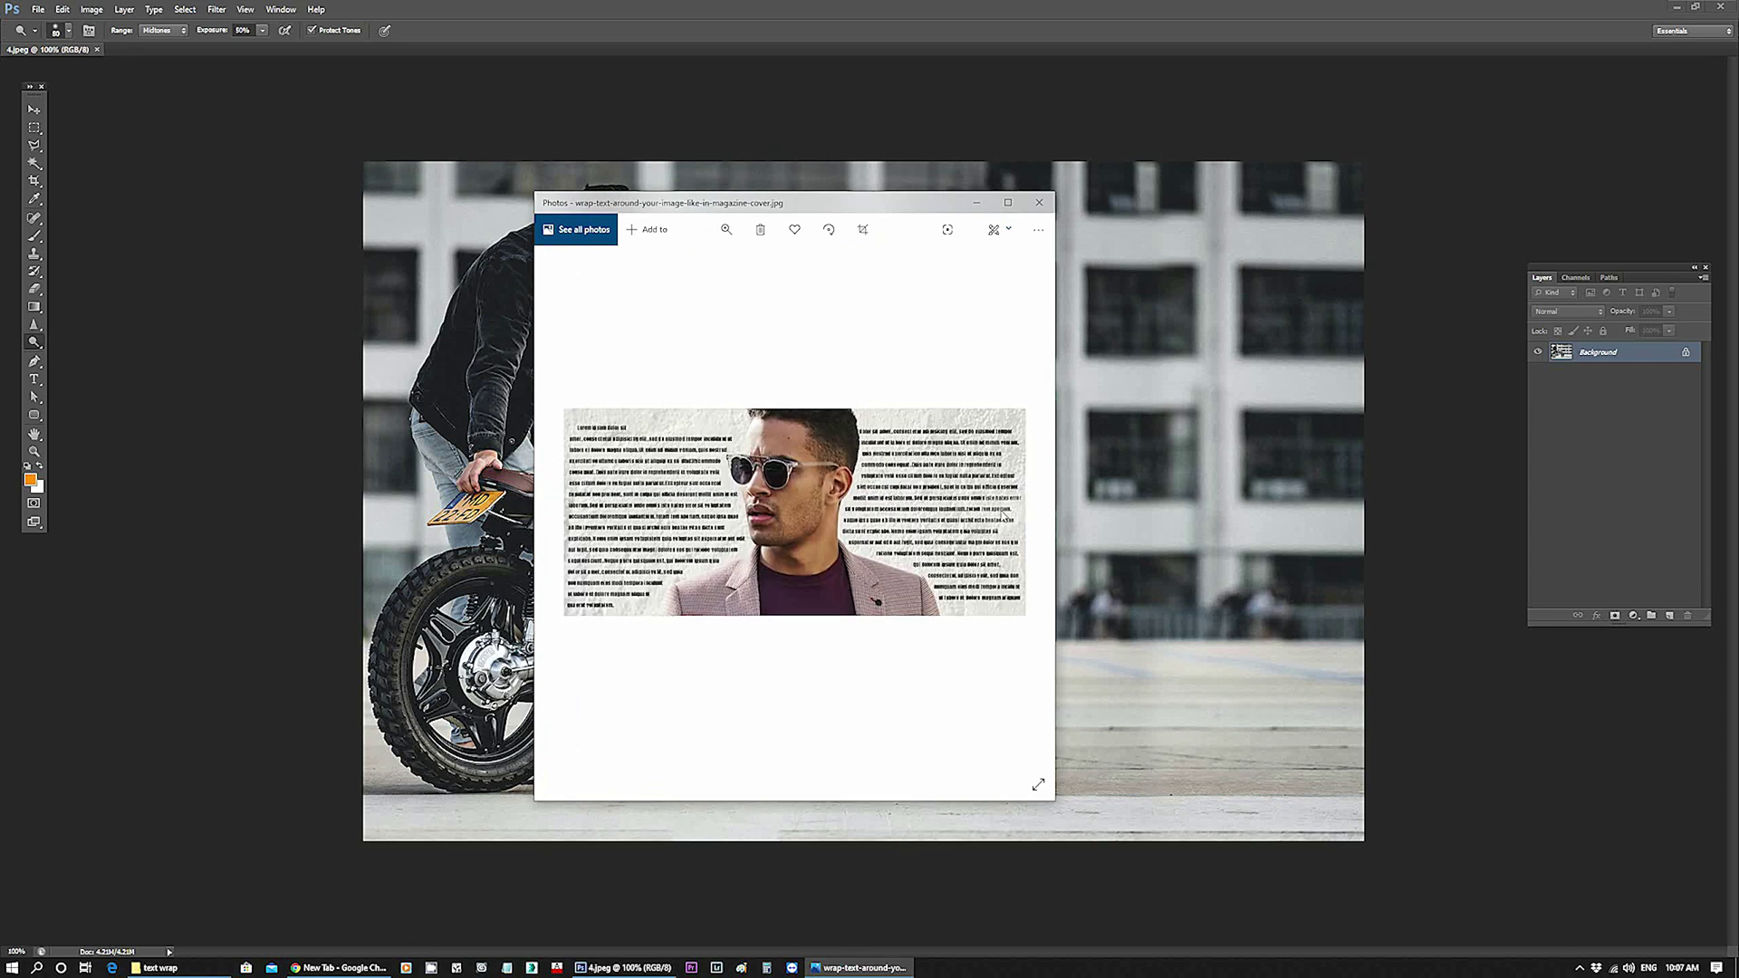
left_click(976, 202)
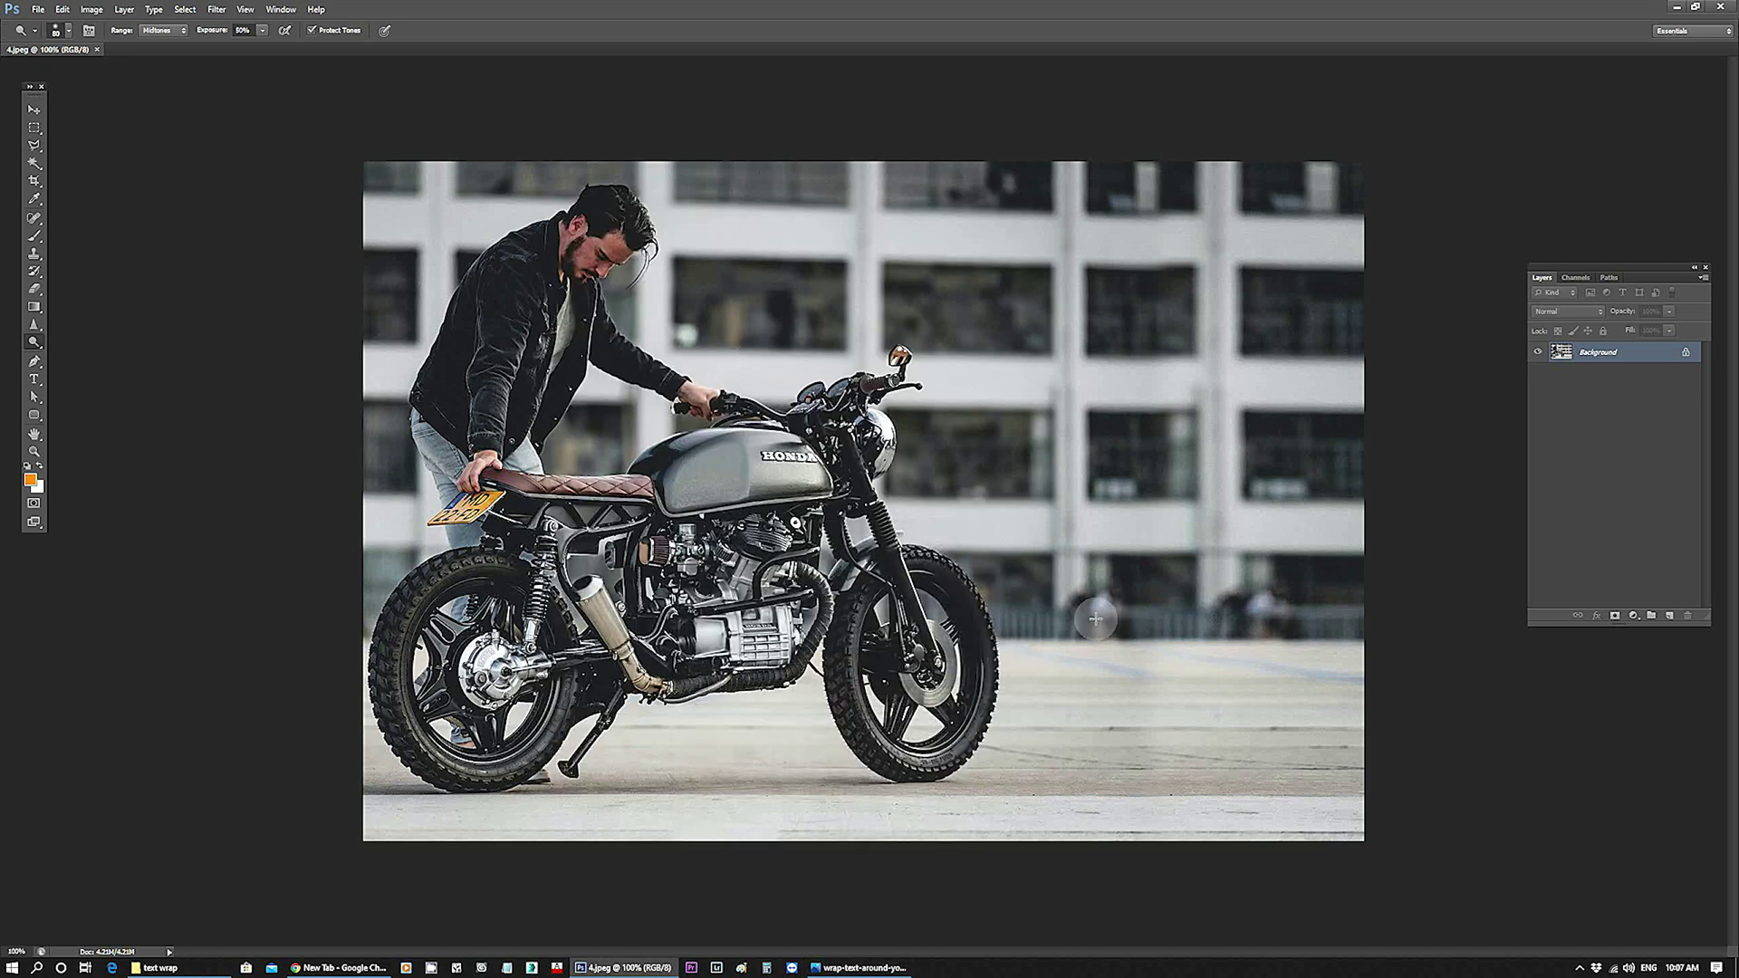
Step: Show rulers and place guides near the photo's top, right edge and bottom
key("ctrl+r")
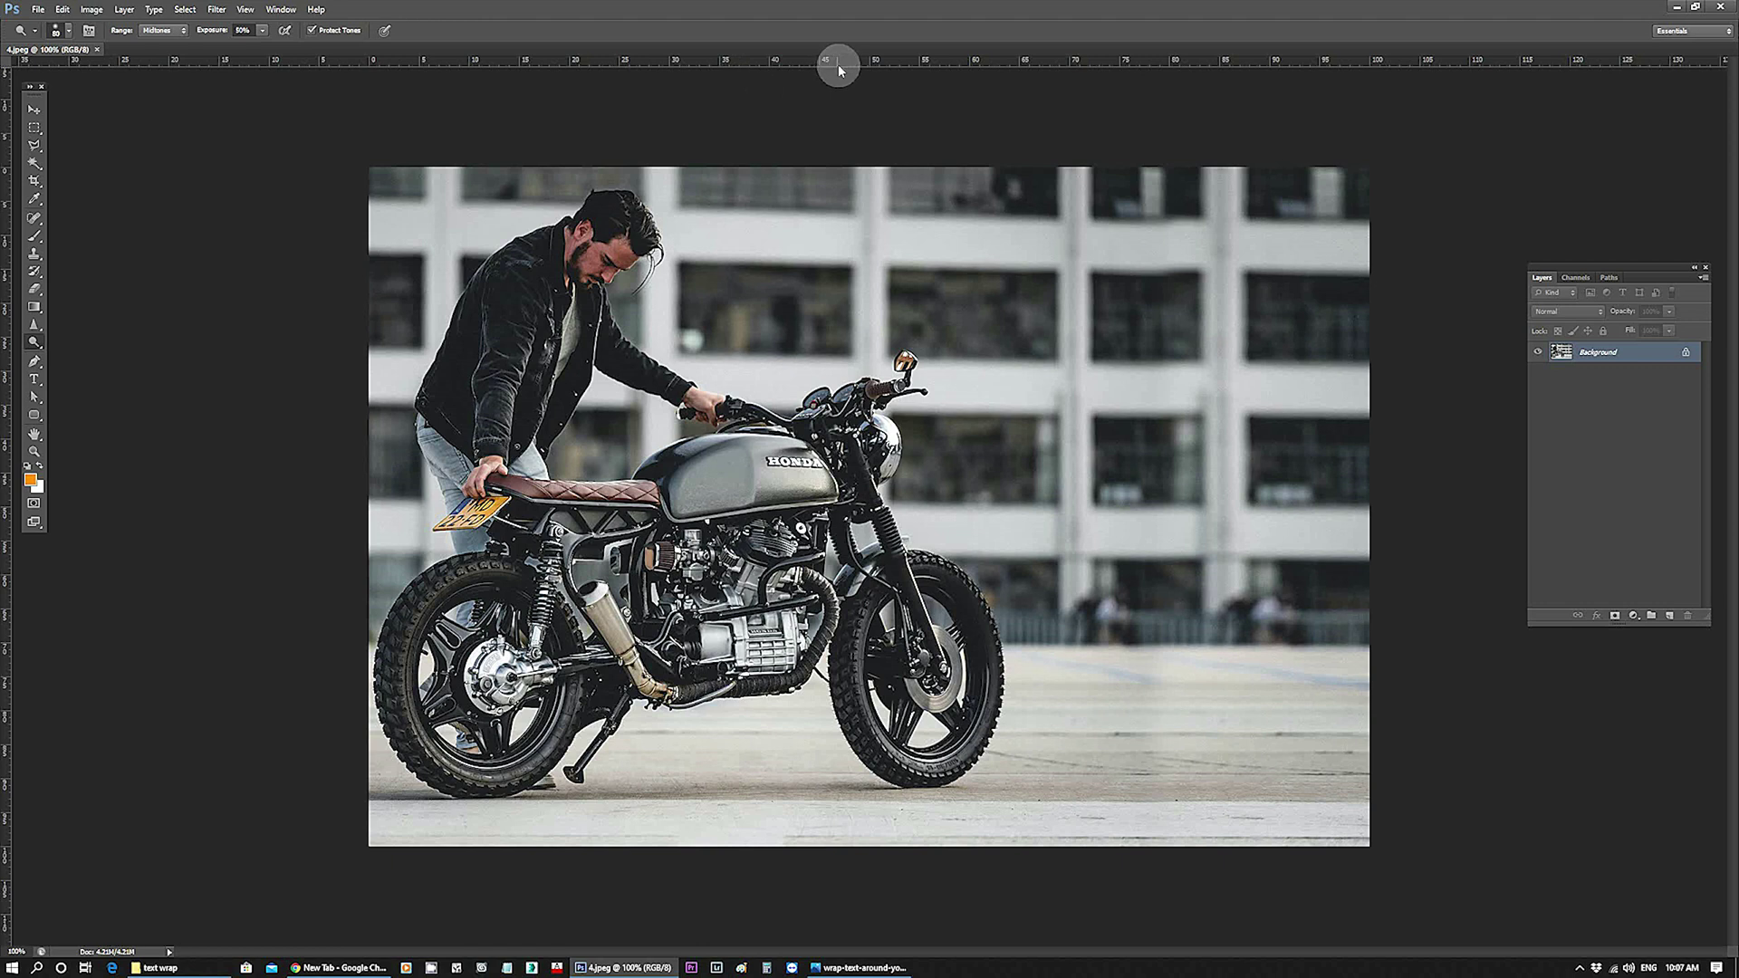
left_click_drag(833, 66, 1160, 206)
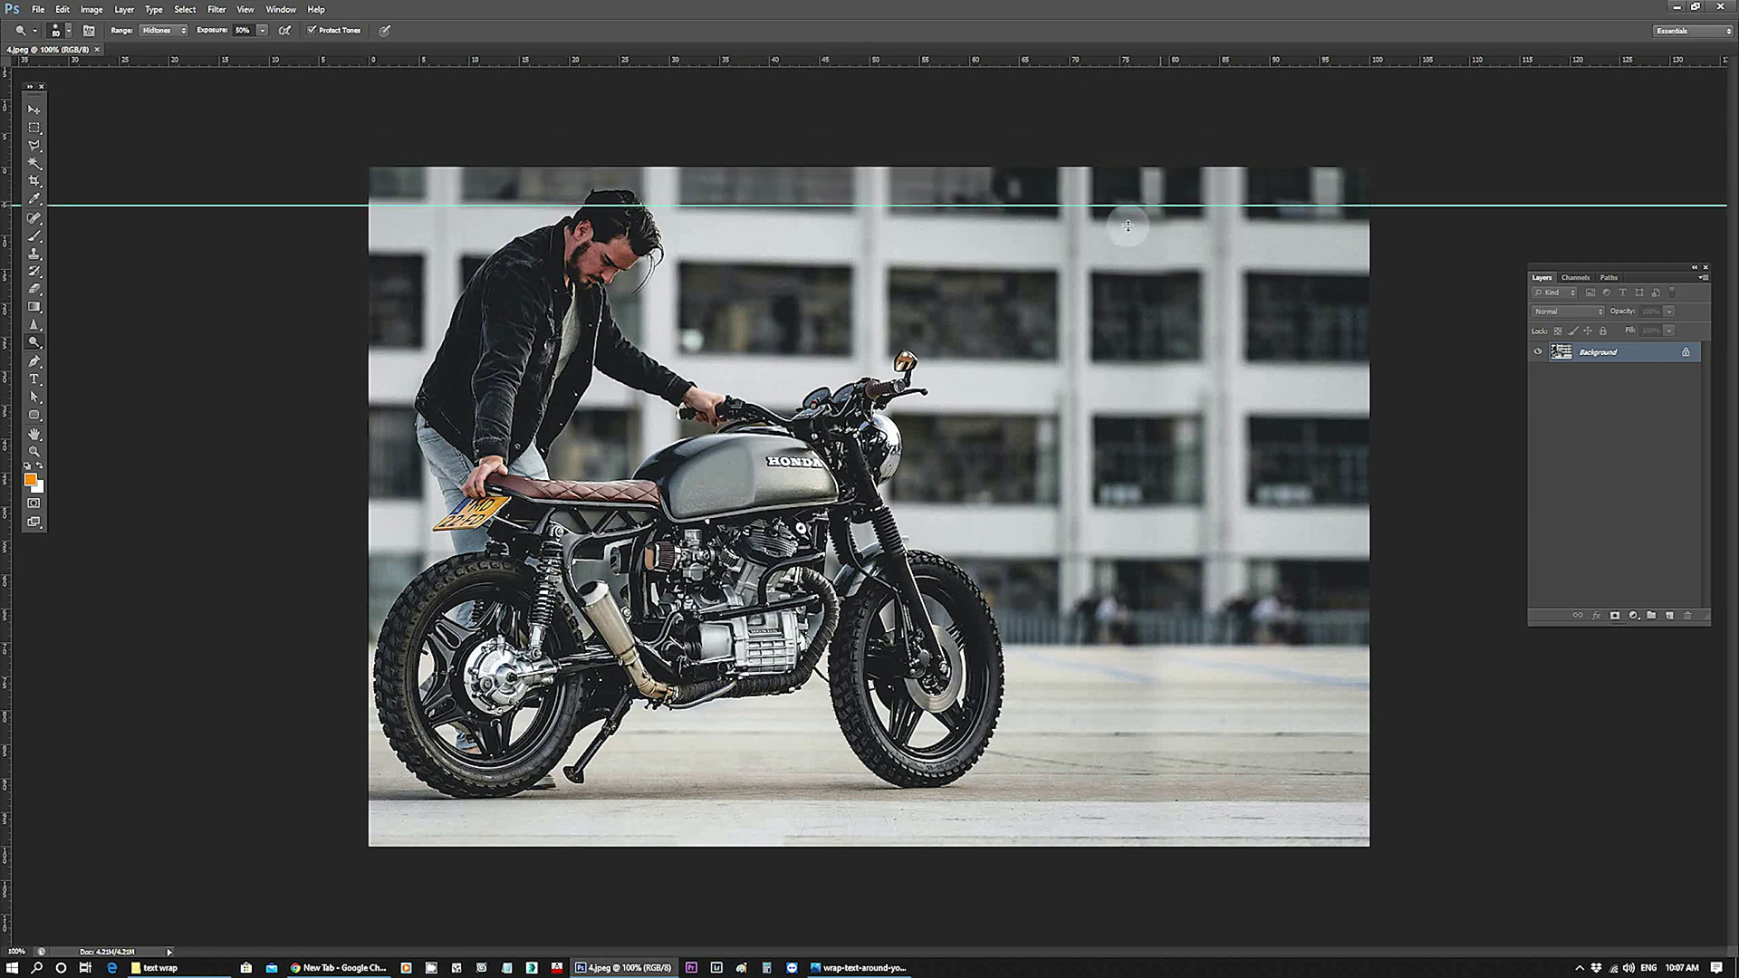
left_click_drag(11, 485, 1318, 481)
mouse_move(527, 62)
left_mouse_down()
mouse_move(1261, 696)
mouse_move(1318, 812)
left_mouse_up()
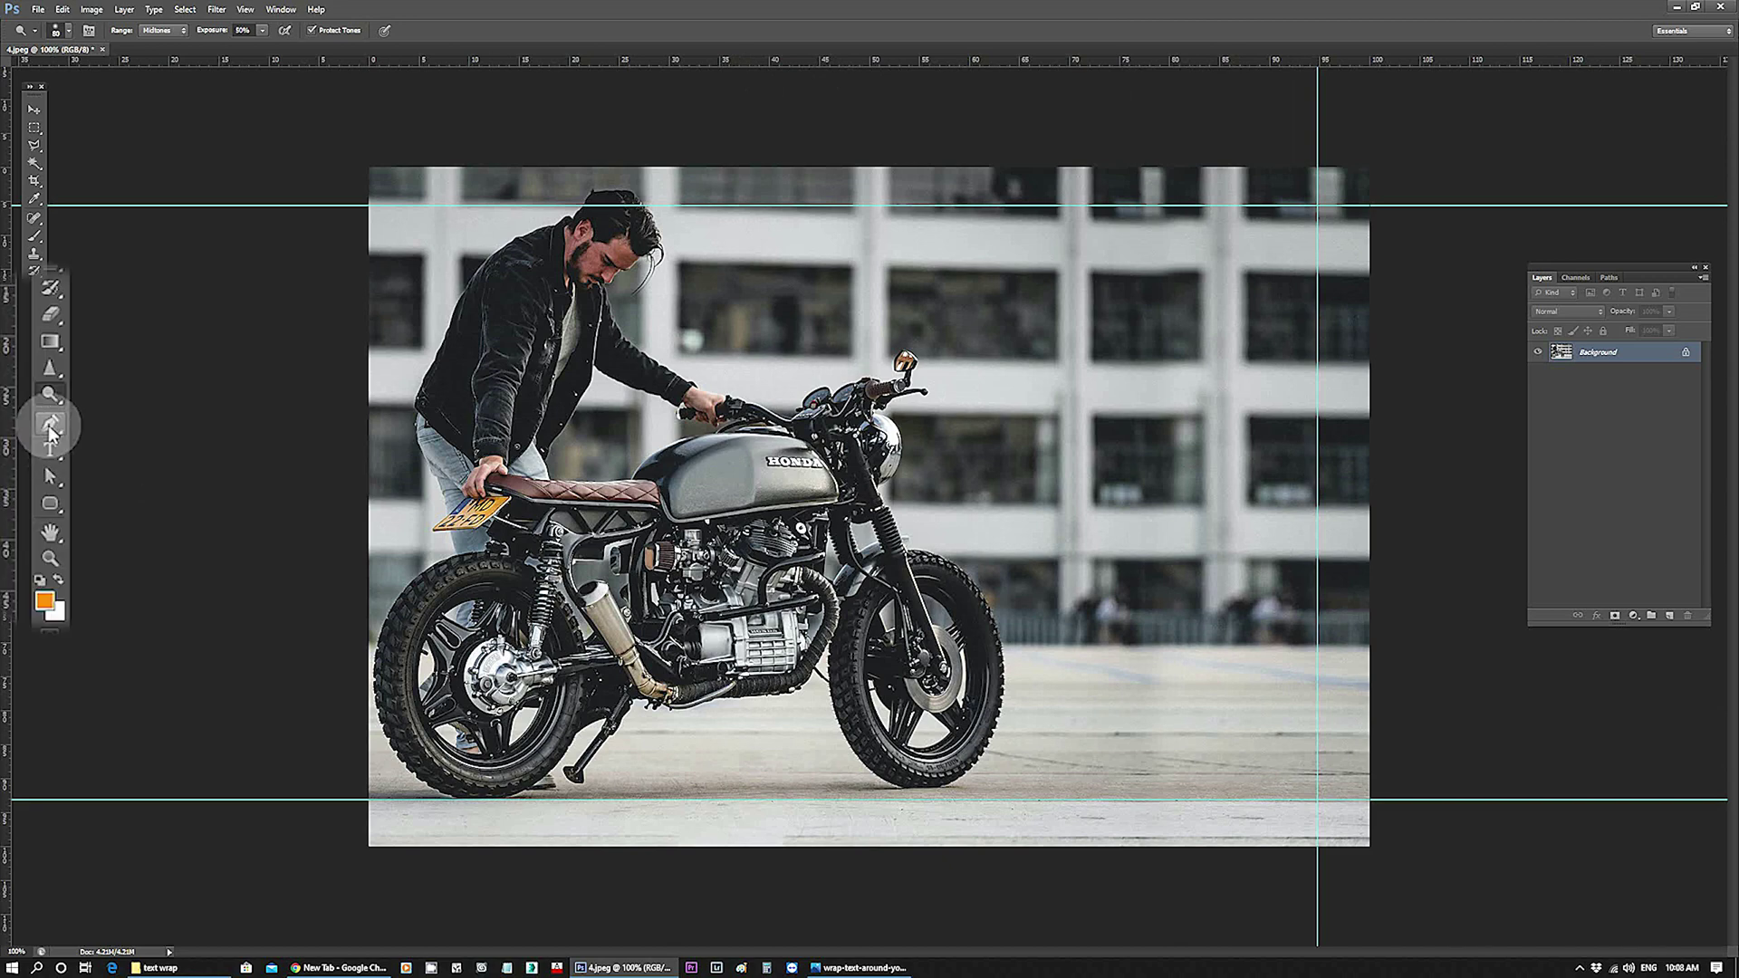
Step: With the Pen tool, trace anchors from the rider's head down the back to the mirror
left_click(50, 427)
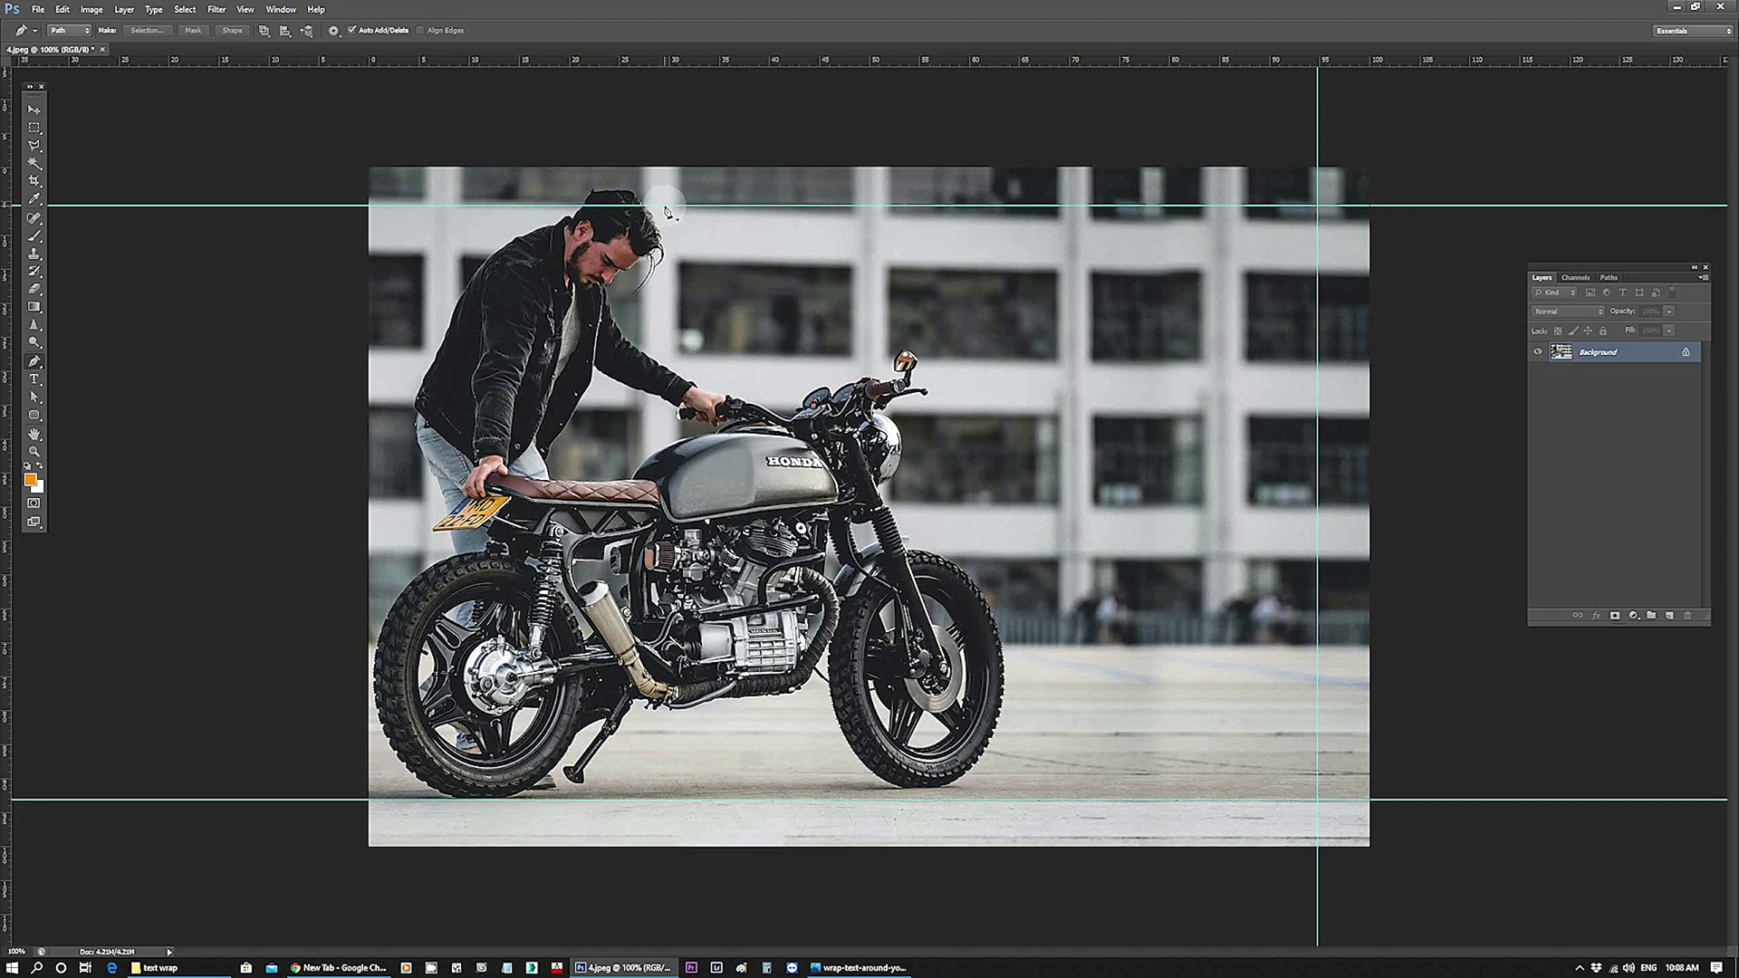
left_click(666, 206)
left_click(662, 272)
left_click(654, 337)
left_click(752, 387)
left_click(883, 348)
left_click(936, 371)
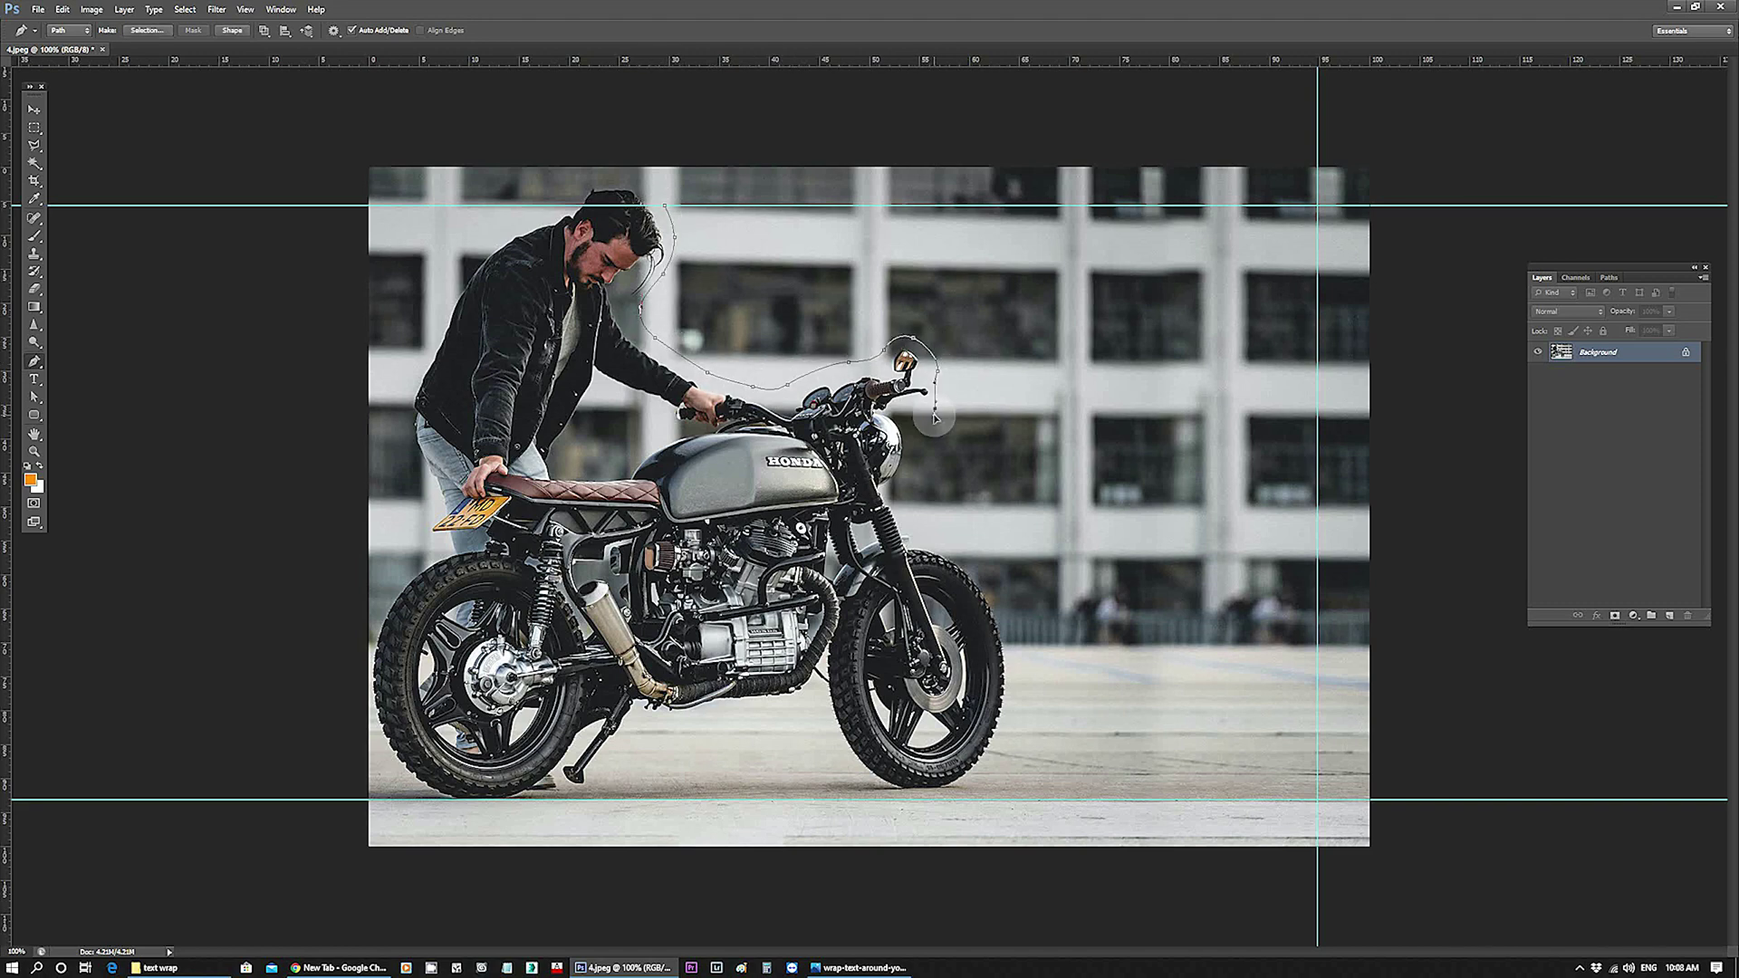
Step: Continue the path down the front fork and curve it around the front wheel
left_click(911, 446)
left_click(903, 494)
left_click(910, 530)
left_click(930, 542)
left_click_drag(1016, 665, 1022, 783)
left_click(956, 799)
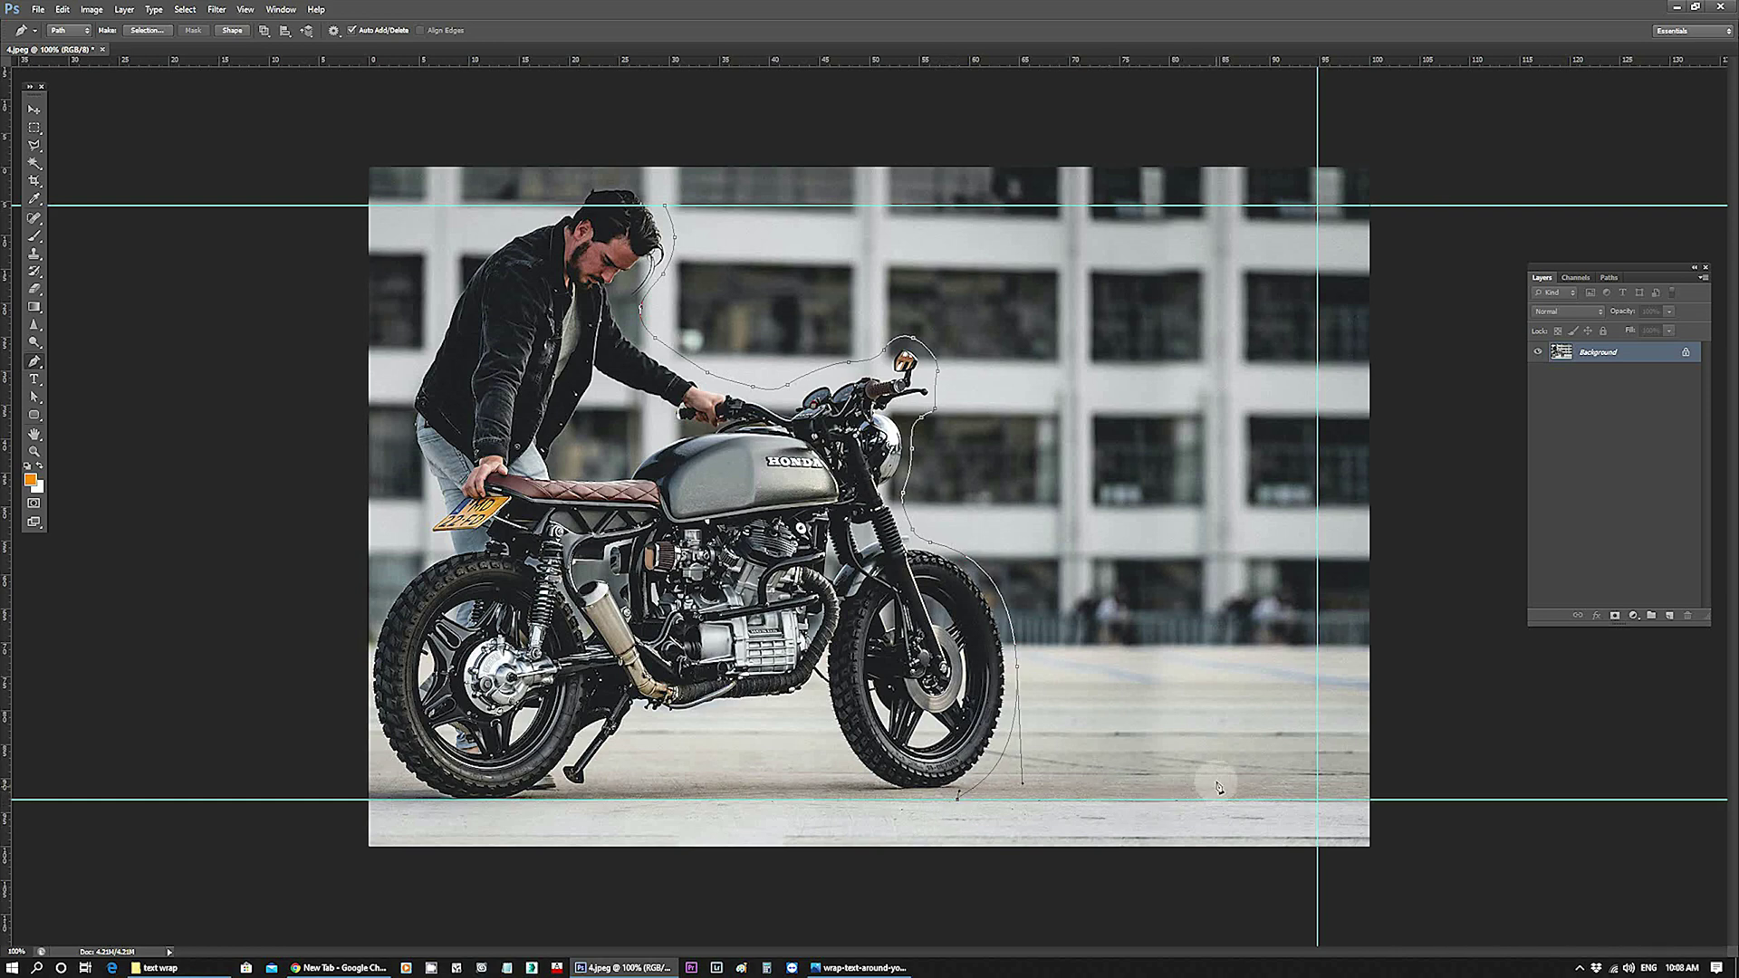
Step: Run straight segments to the bottom-right and top-right guide corners and close the path
key("shift")
left_click(1319, 804, "shift")
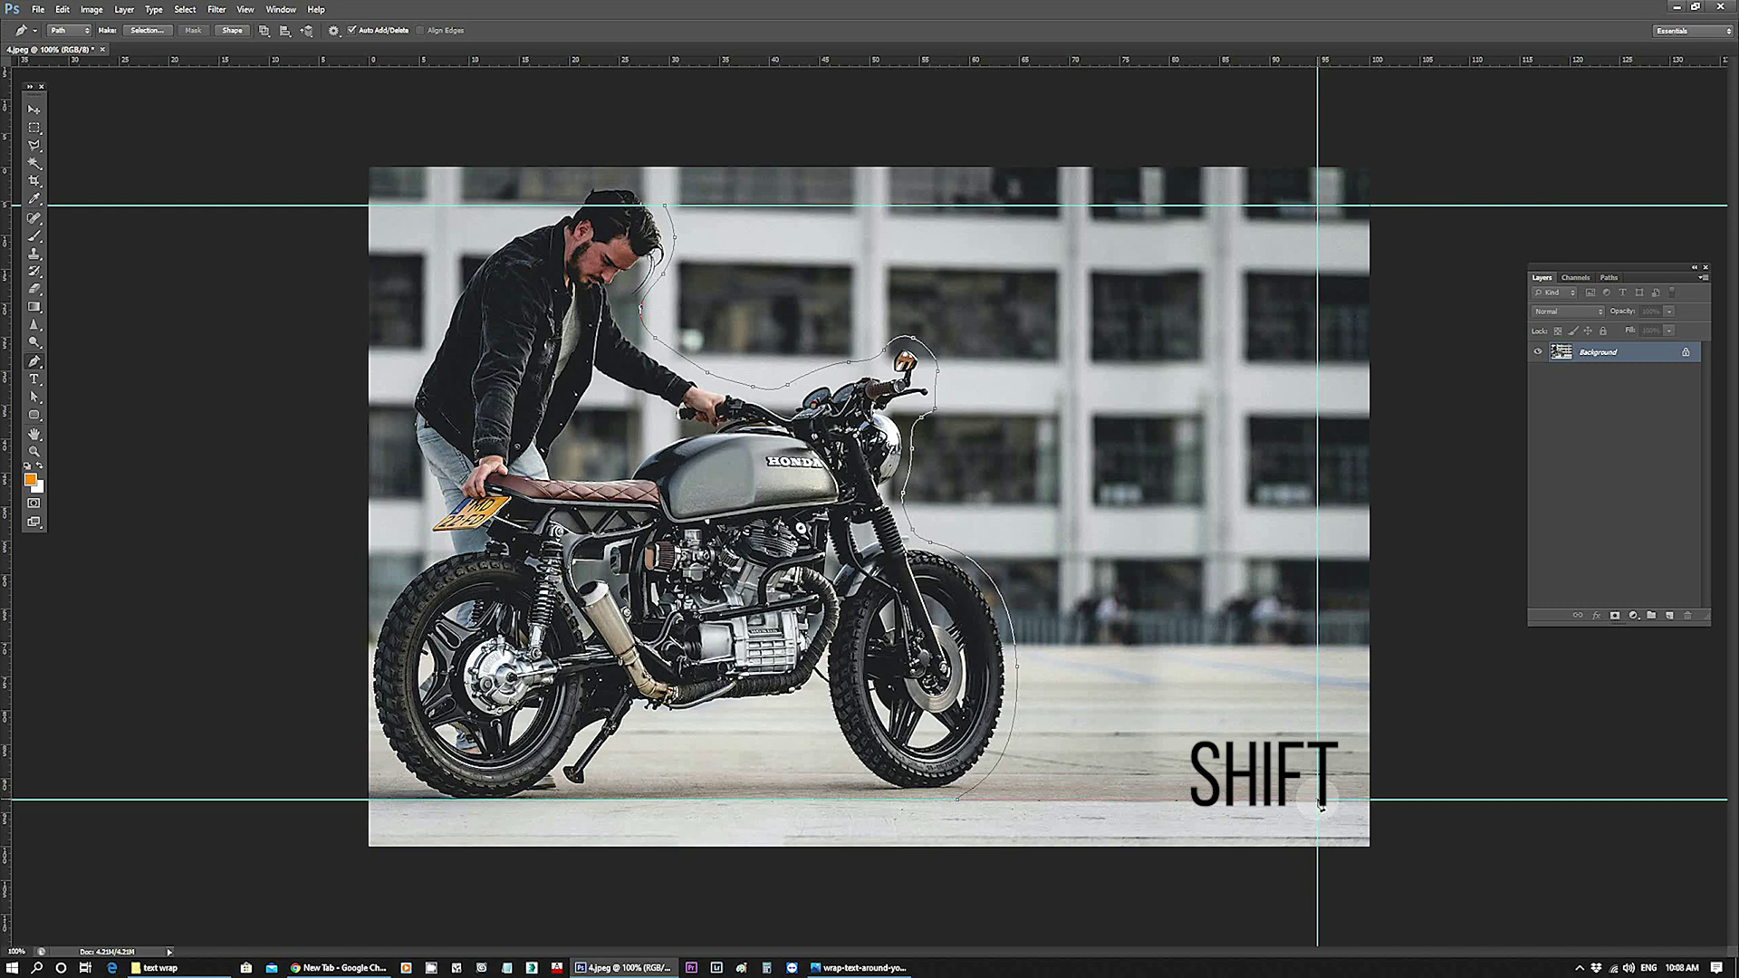
left_click(1319, 207)
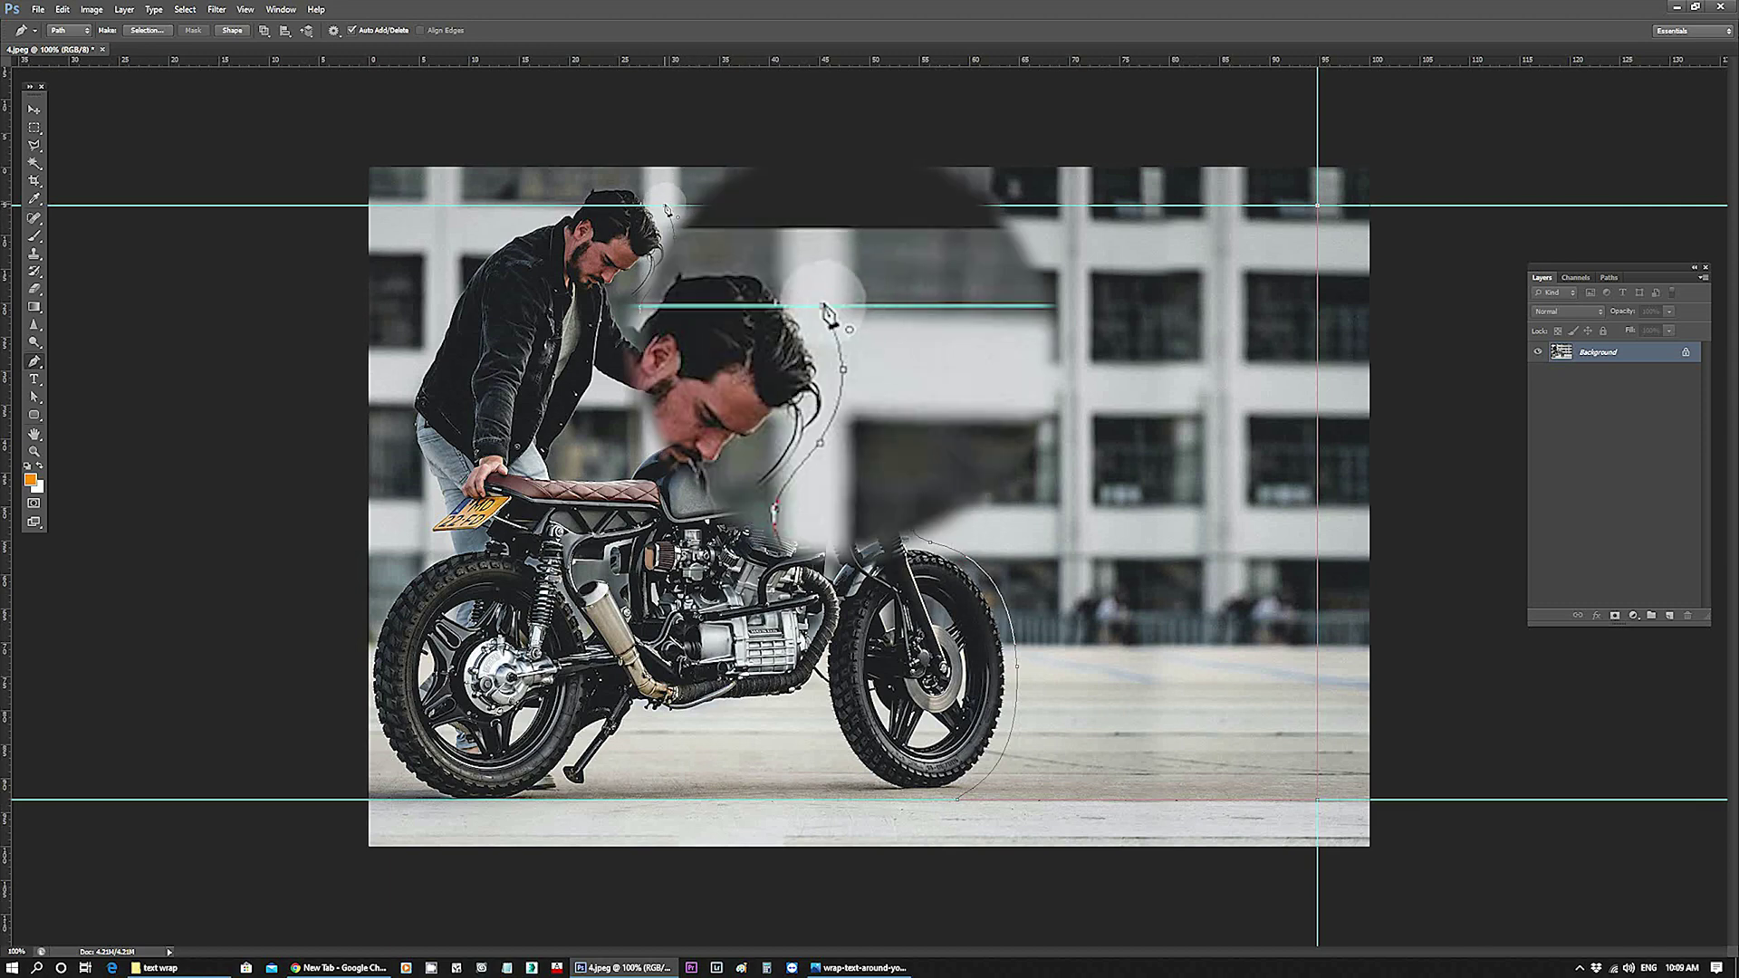
left_click(668, 210)
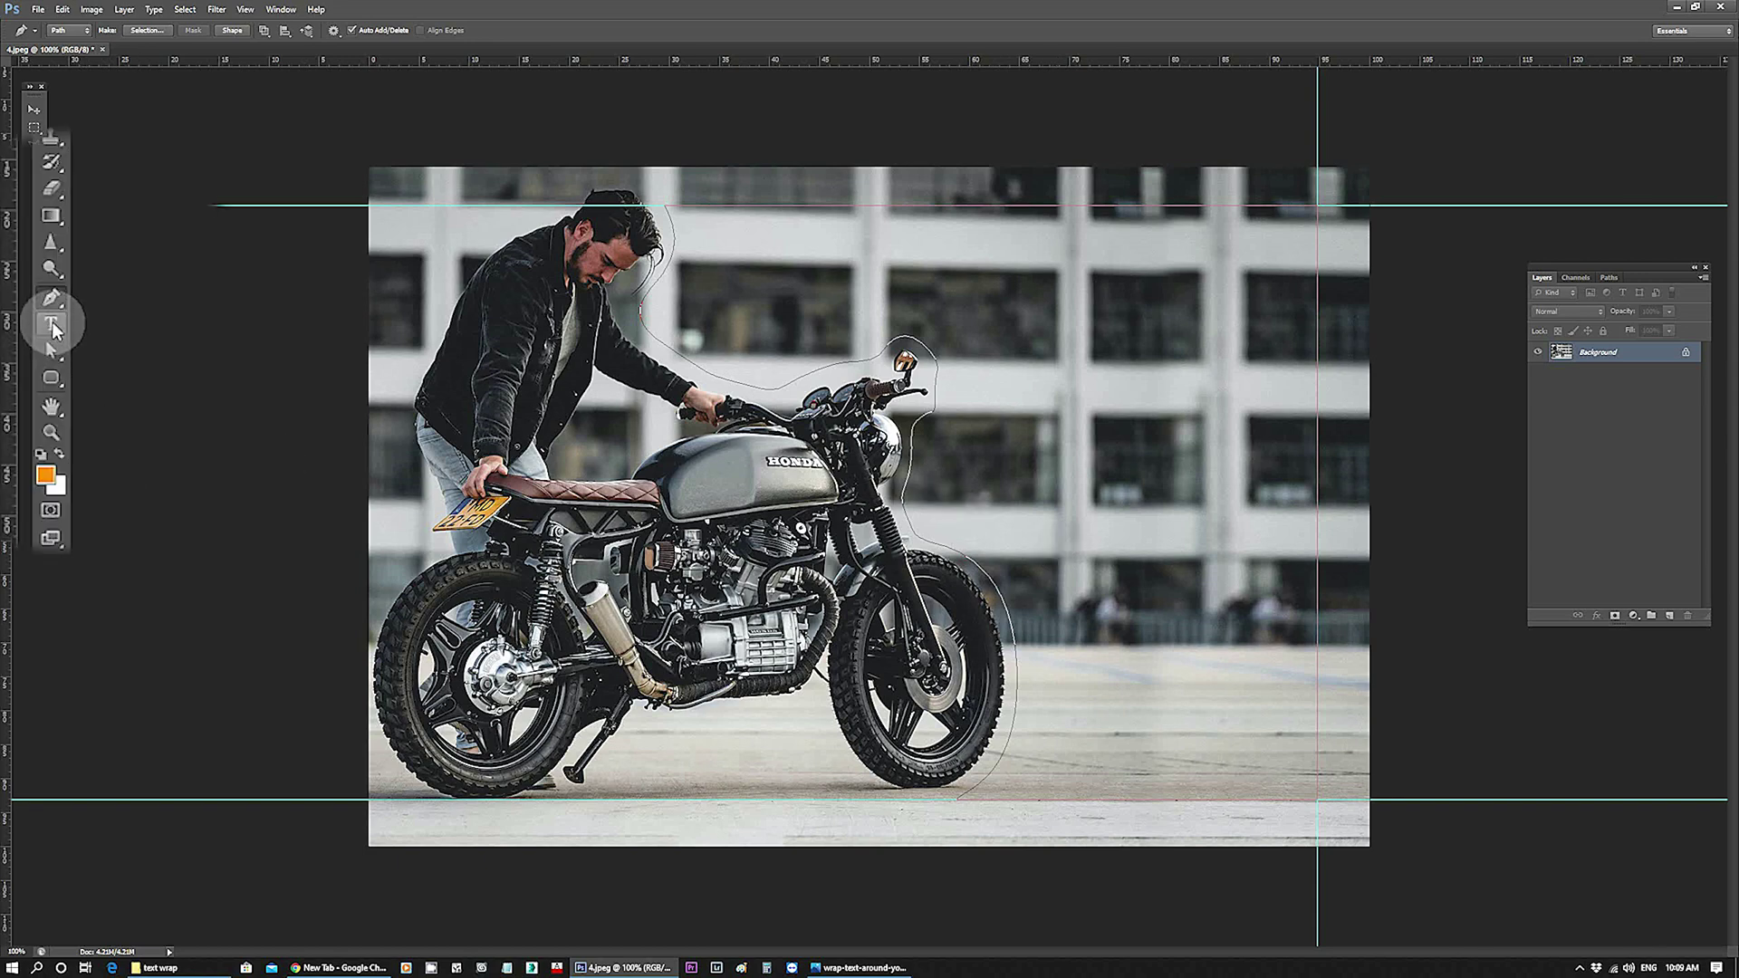
Step: Create an empty area-type layer inside the closed path with the Horizontal Type tool
key("t")
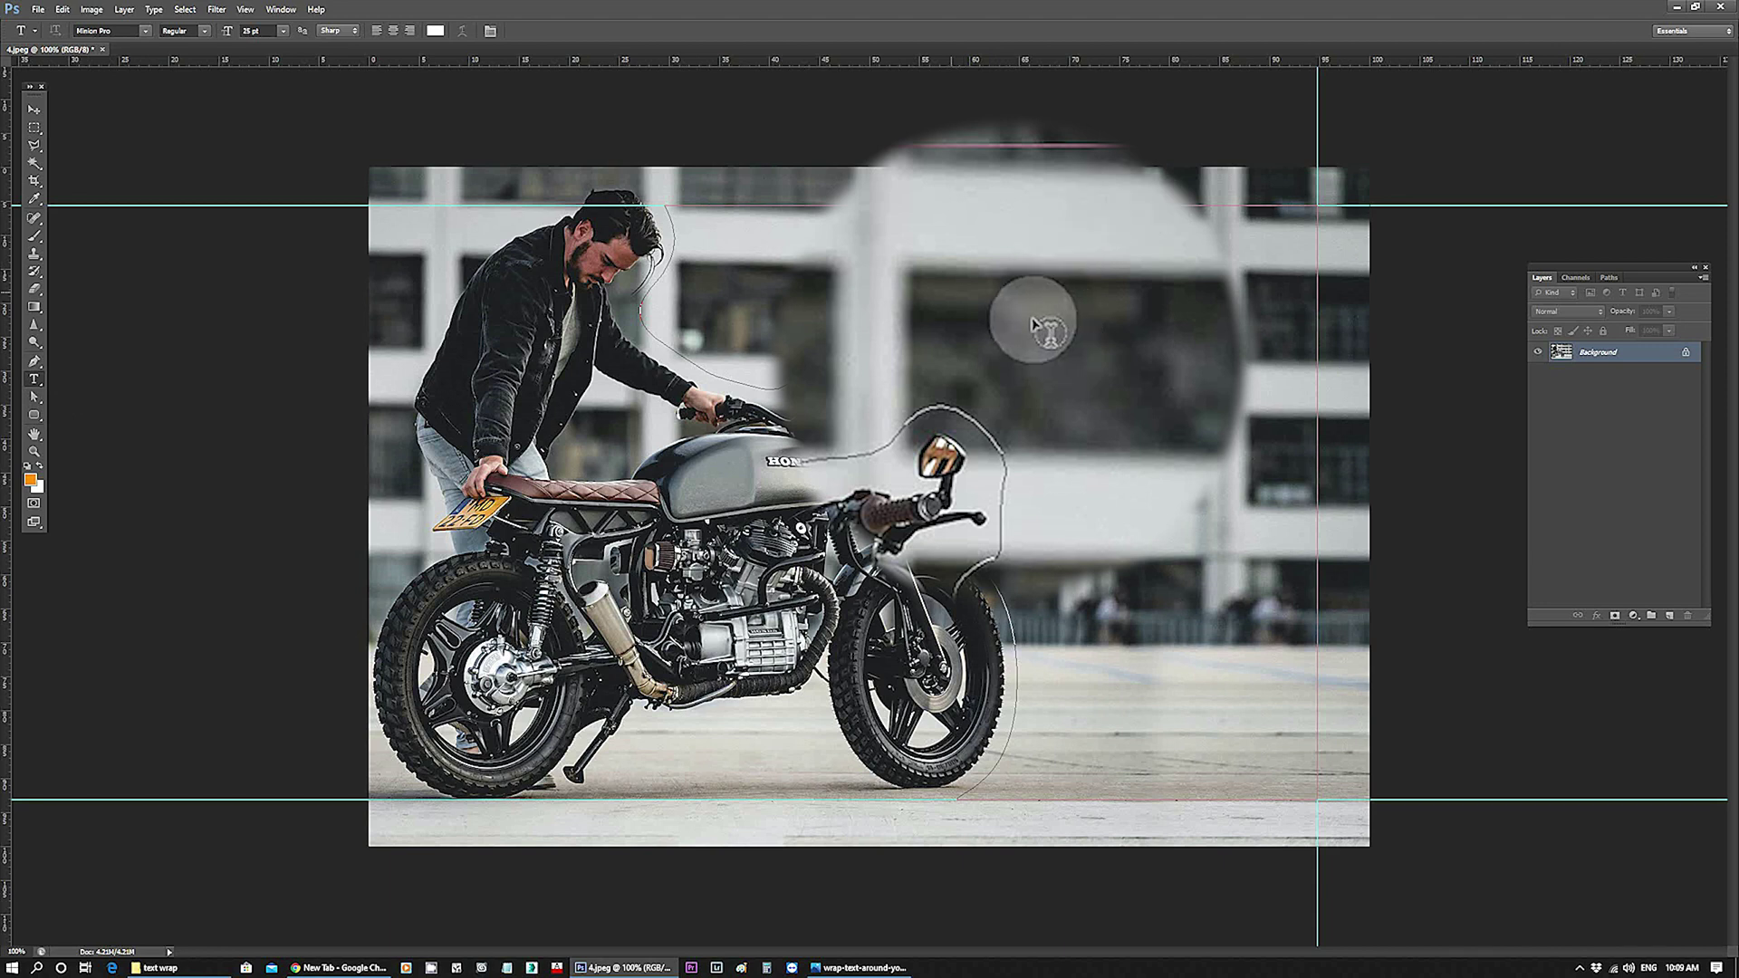
left_click(833, 262)
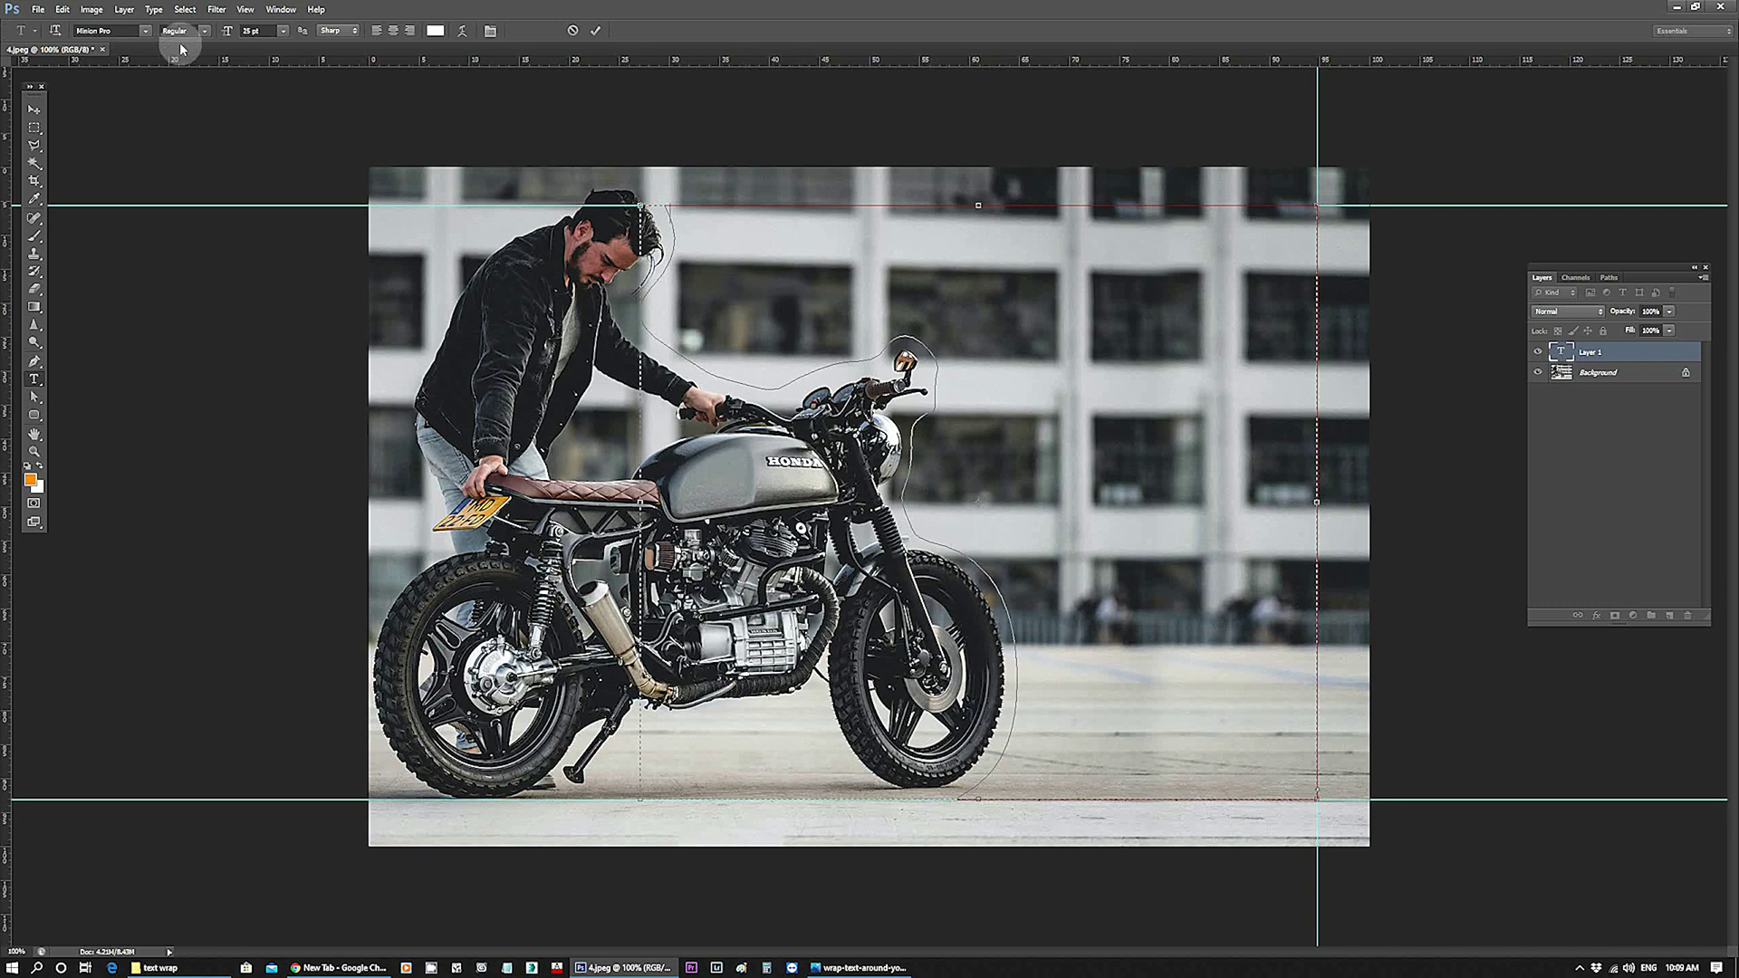
left_click(154, 9)
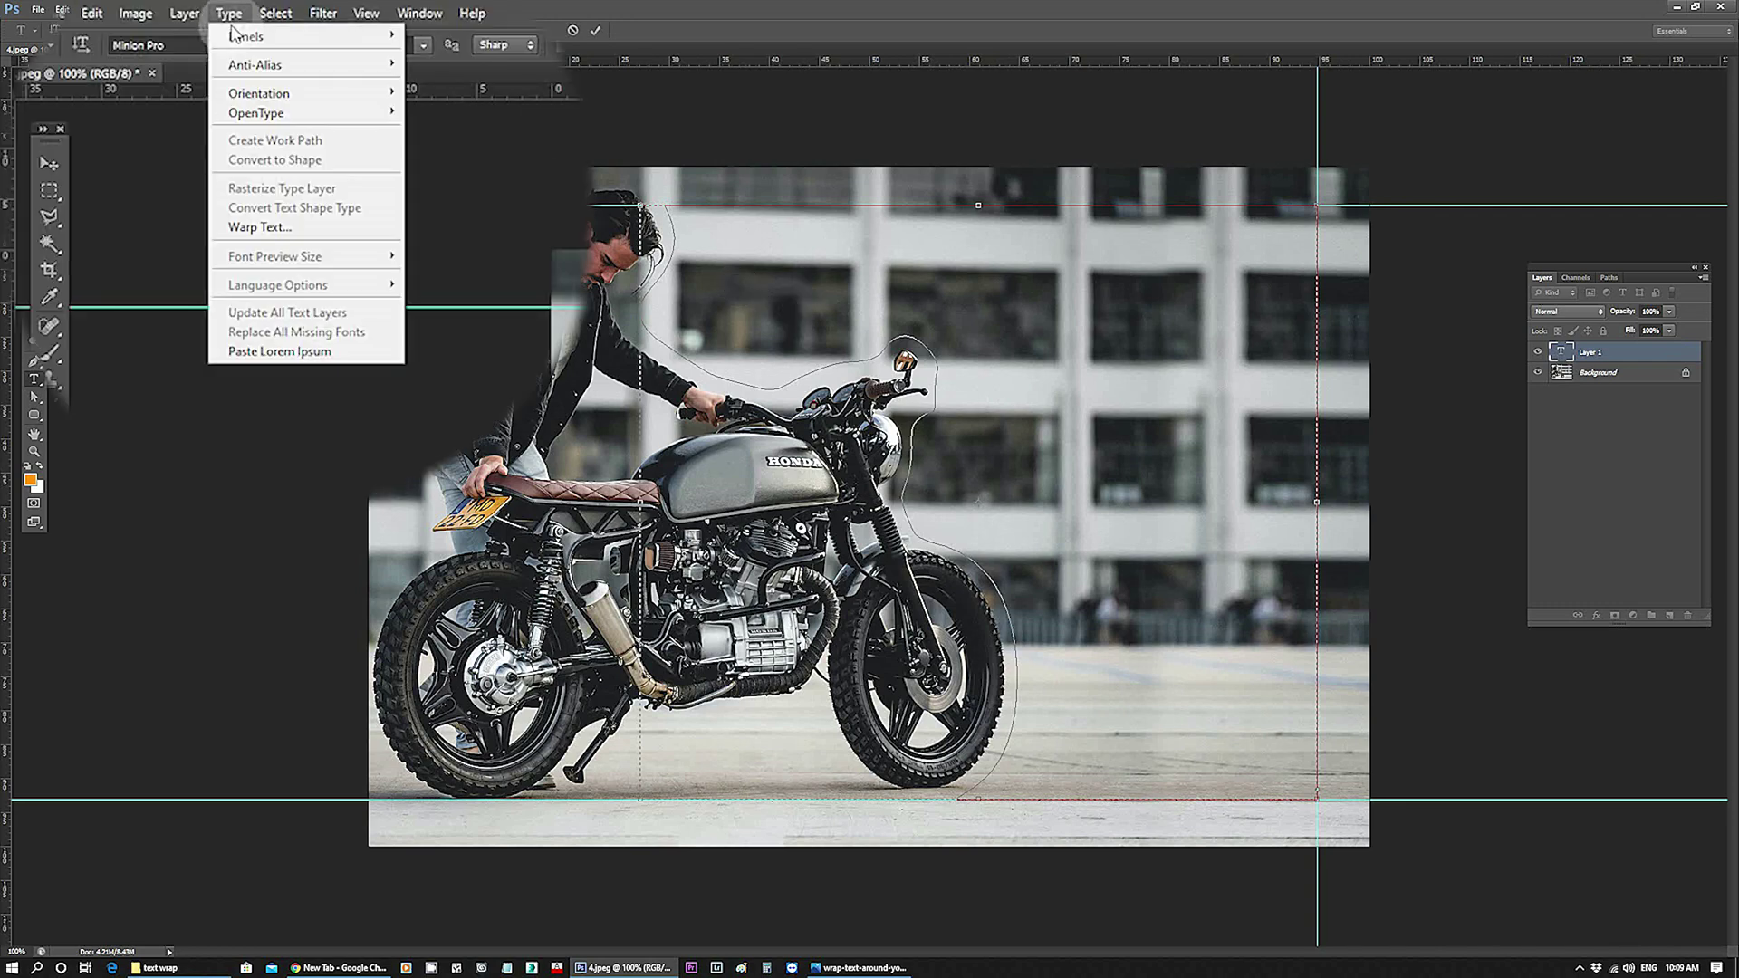
Step: Paste Lorem Ipsum into the text area three times and commit the text
left_click(291, 354)
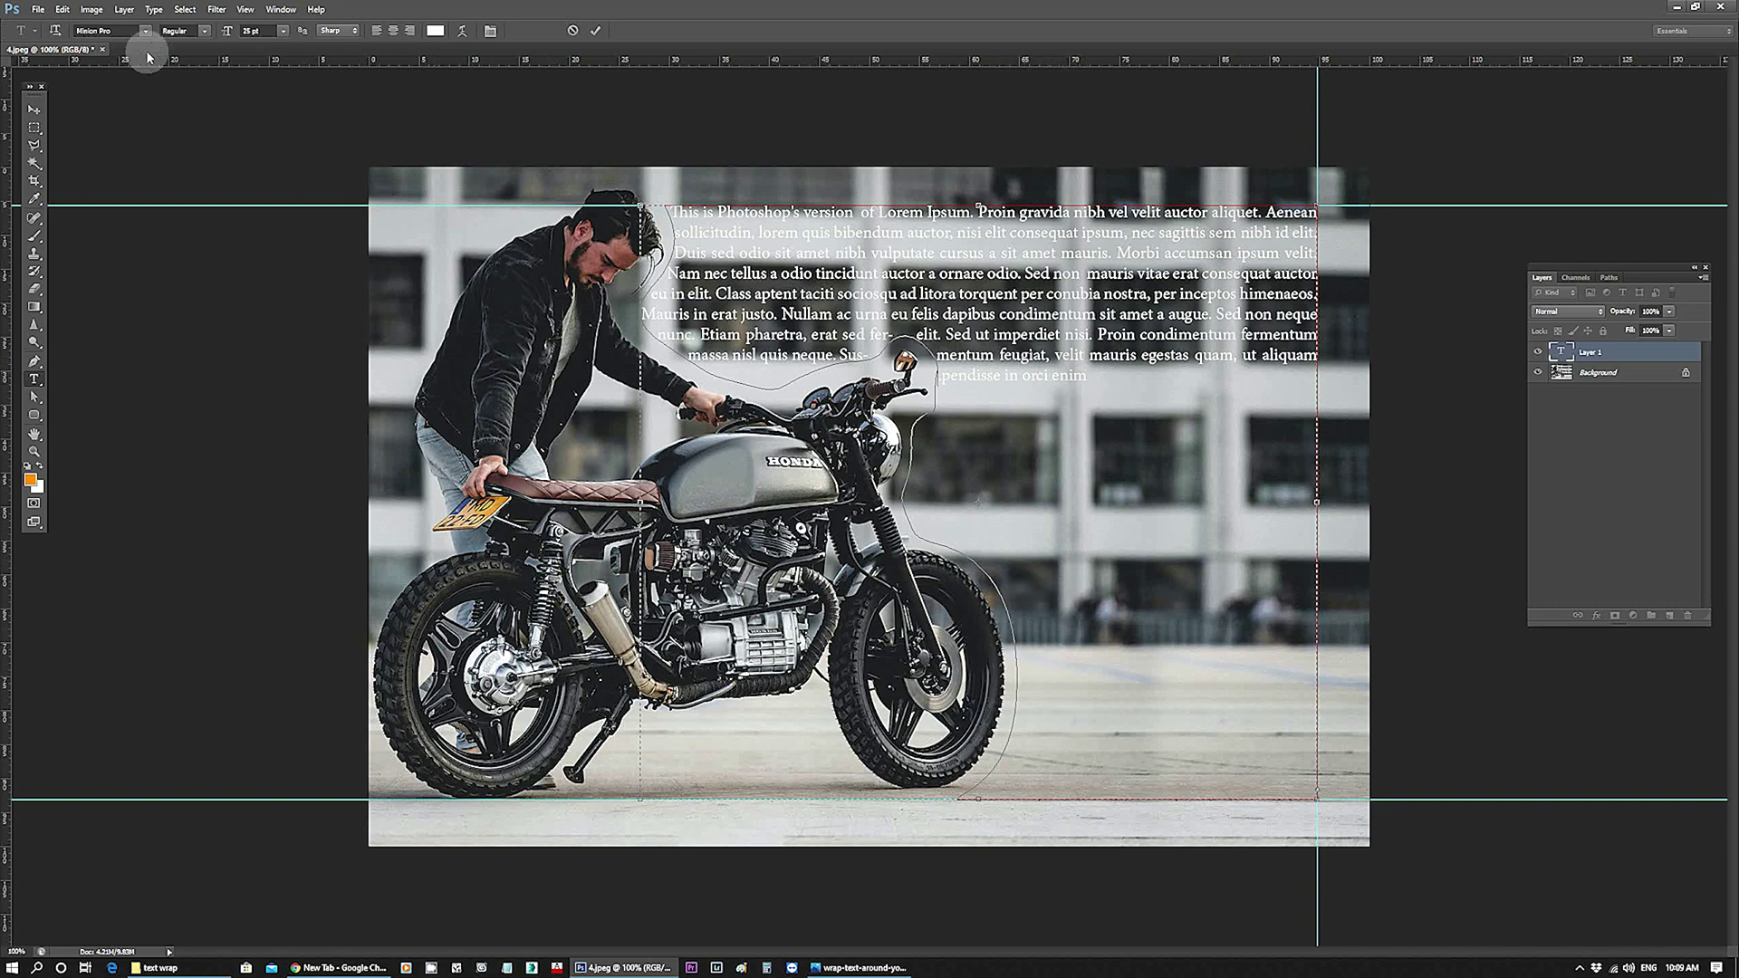
left_click(154, 9)
left_click(185, 238)
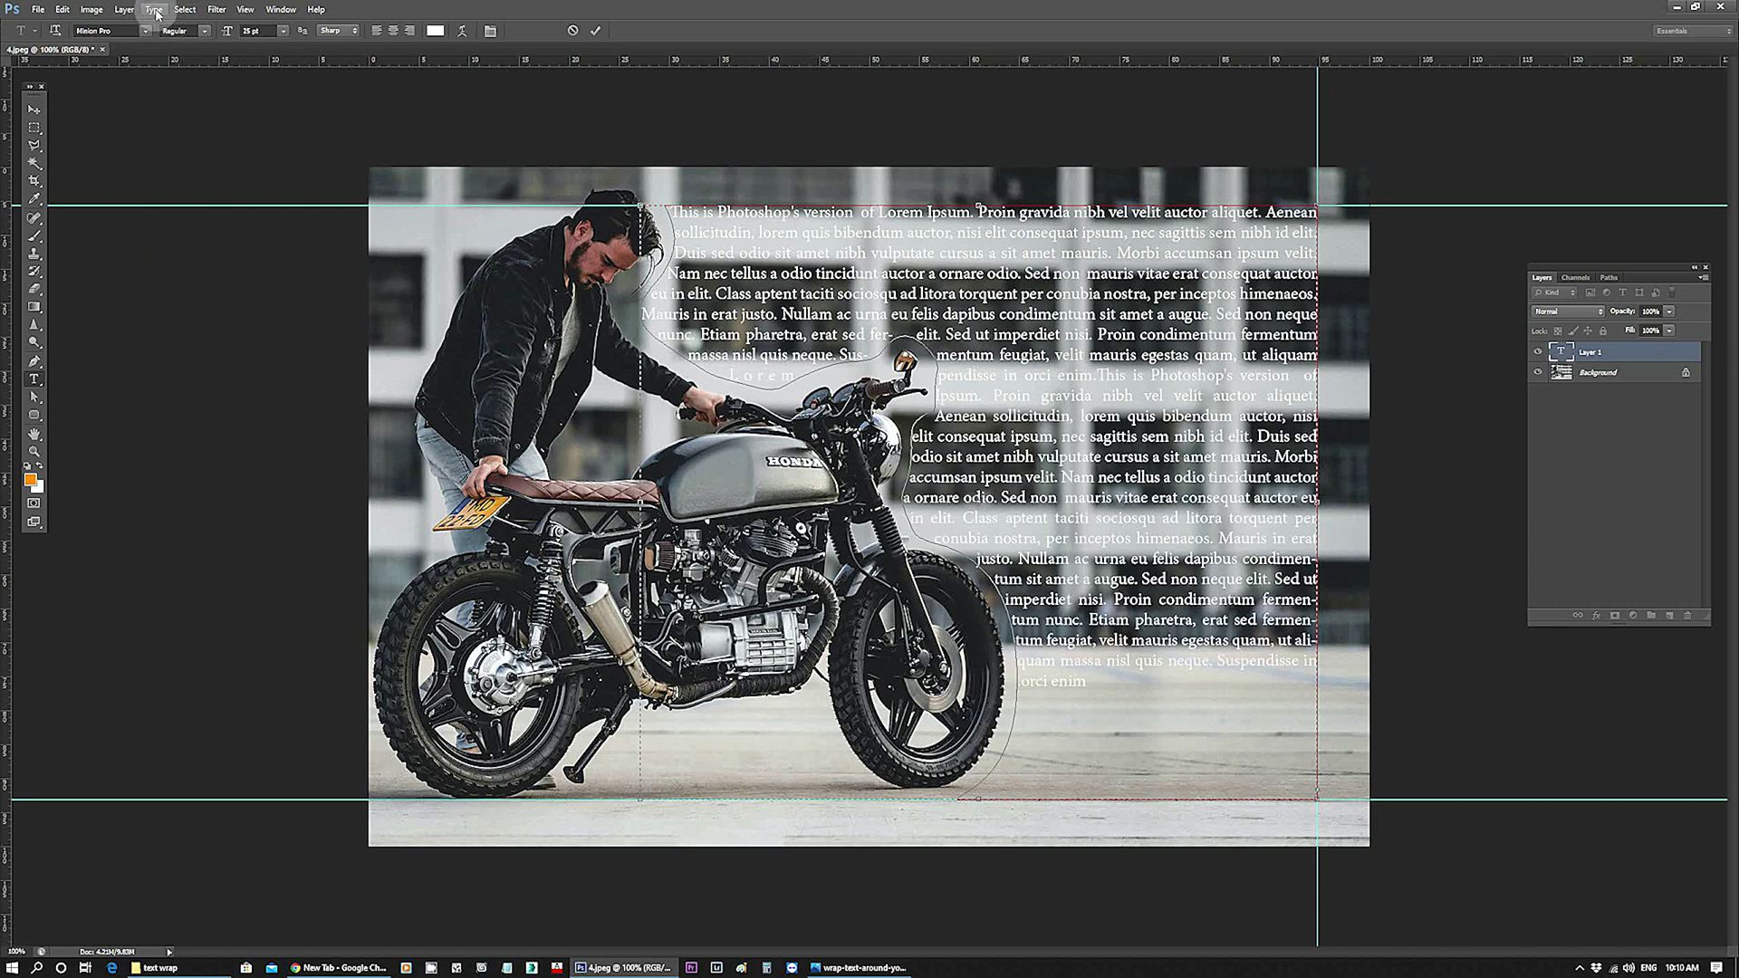
left_click(154, 9)
left_click(185, 237)
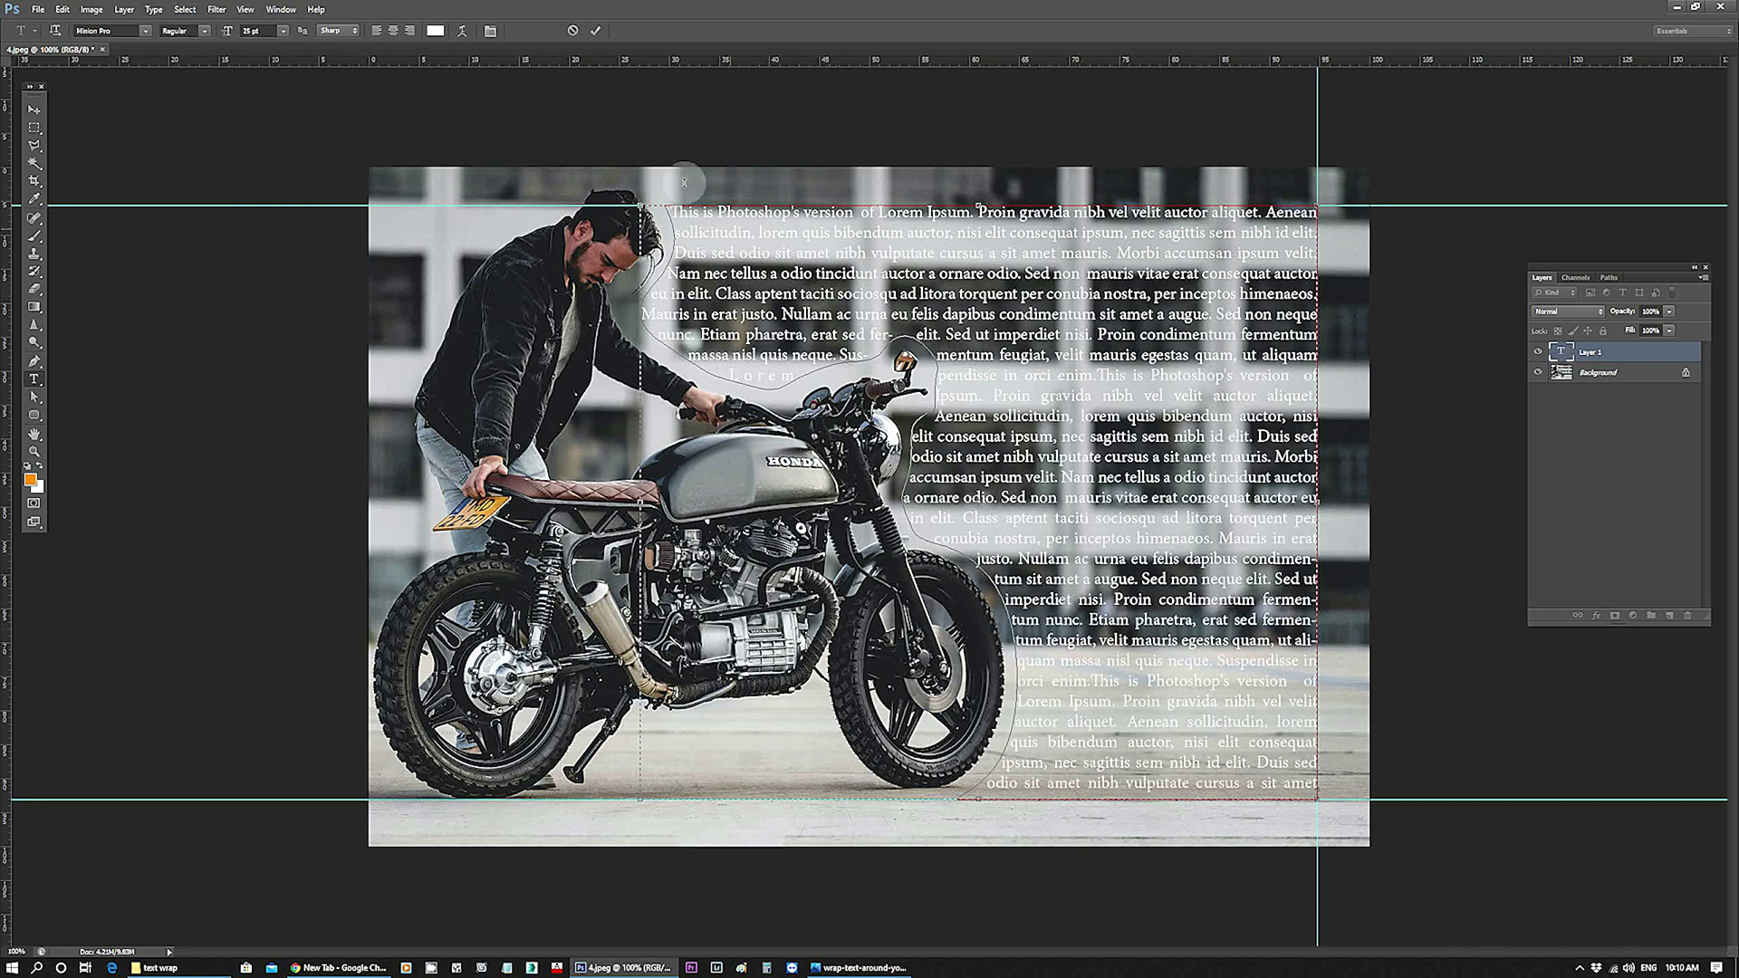
left_click(595, 29)
Step: Select the Lorem Ipsum text layer to reveal its wrap outline
left_click(685, 211)
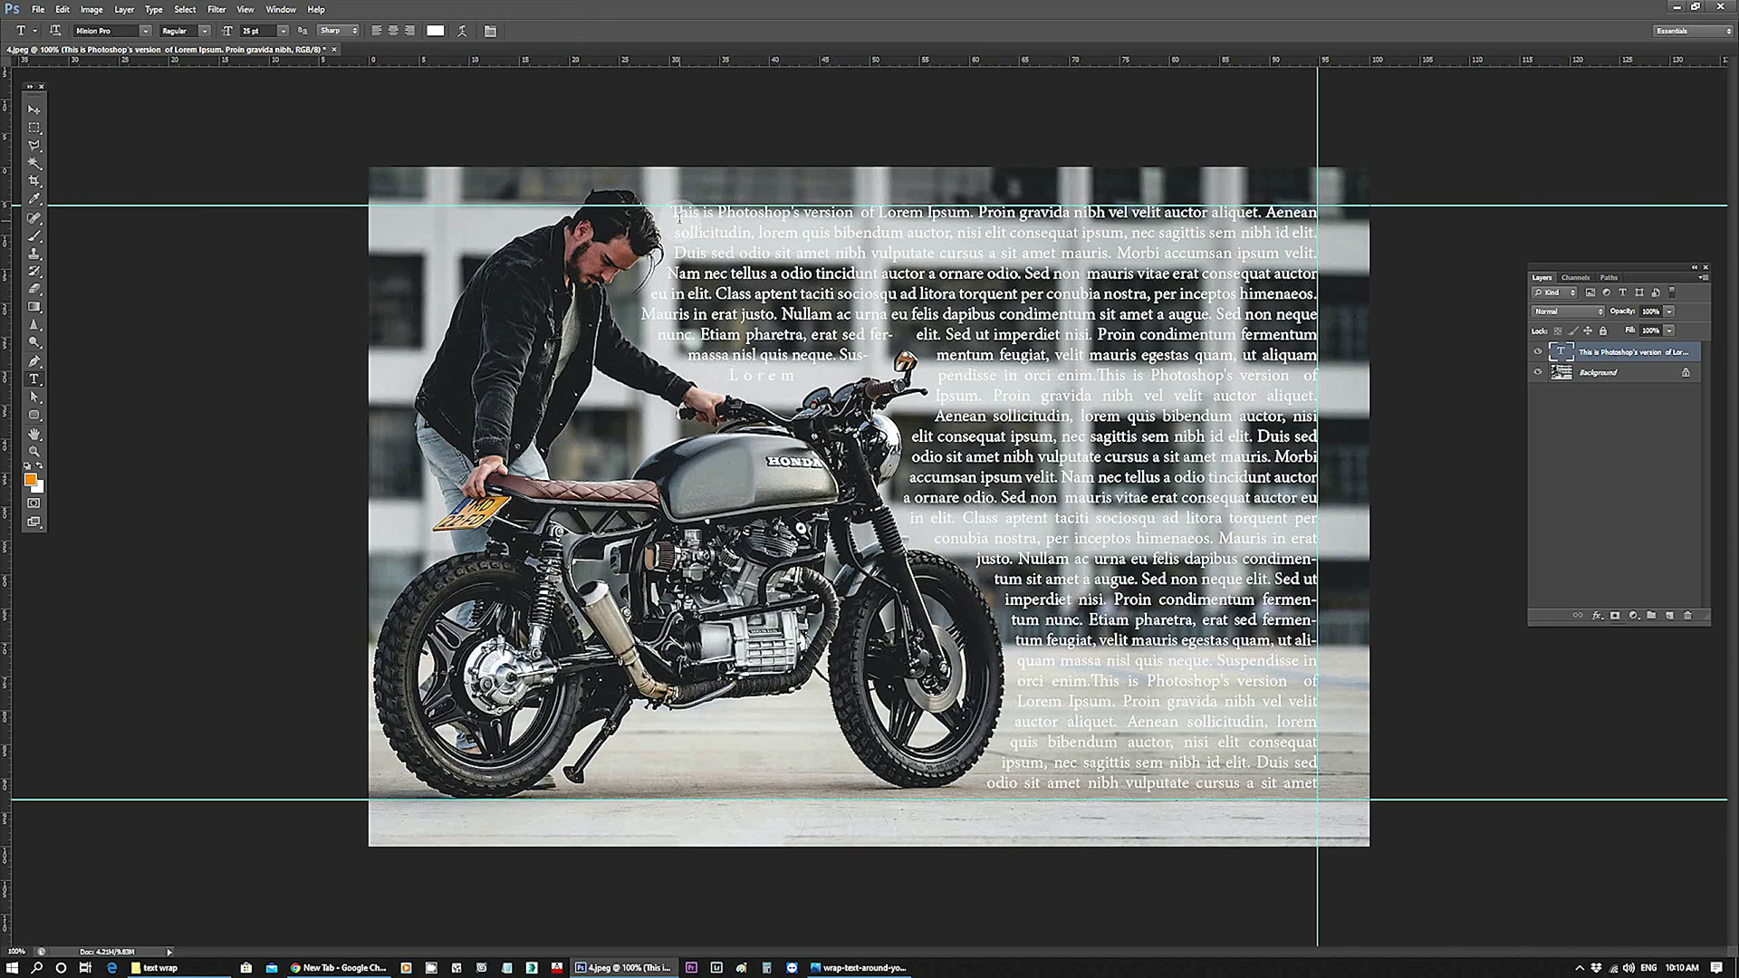
left_click(823, 373)
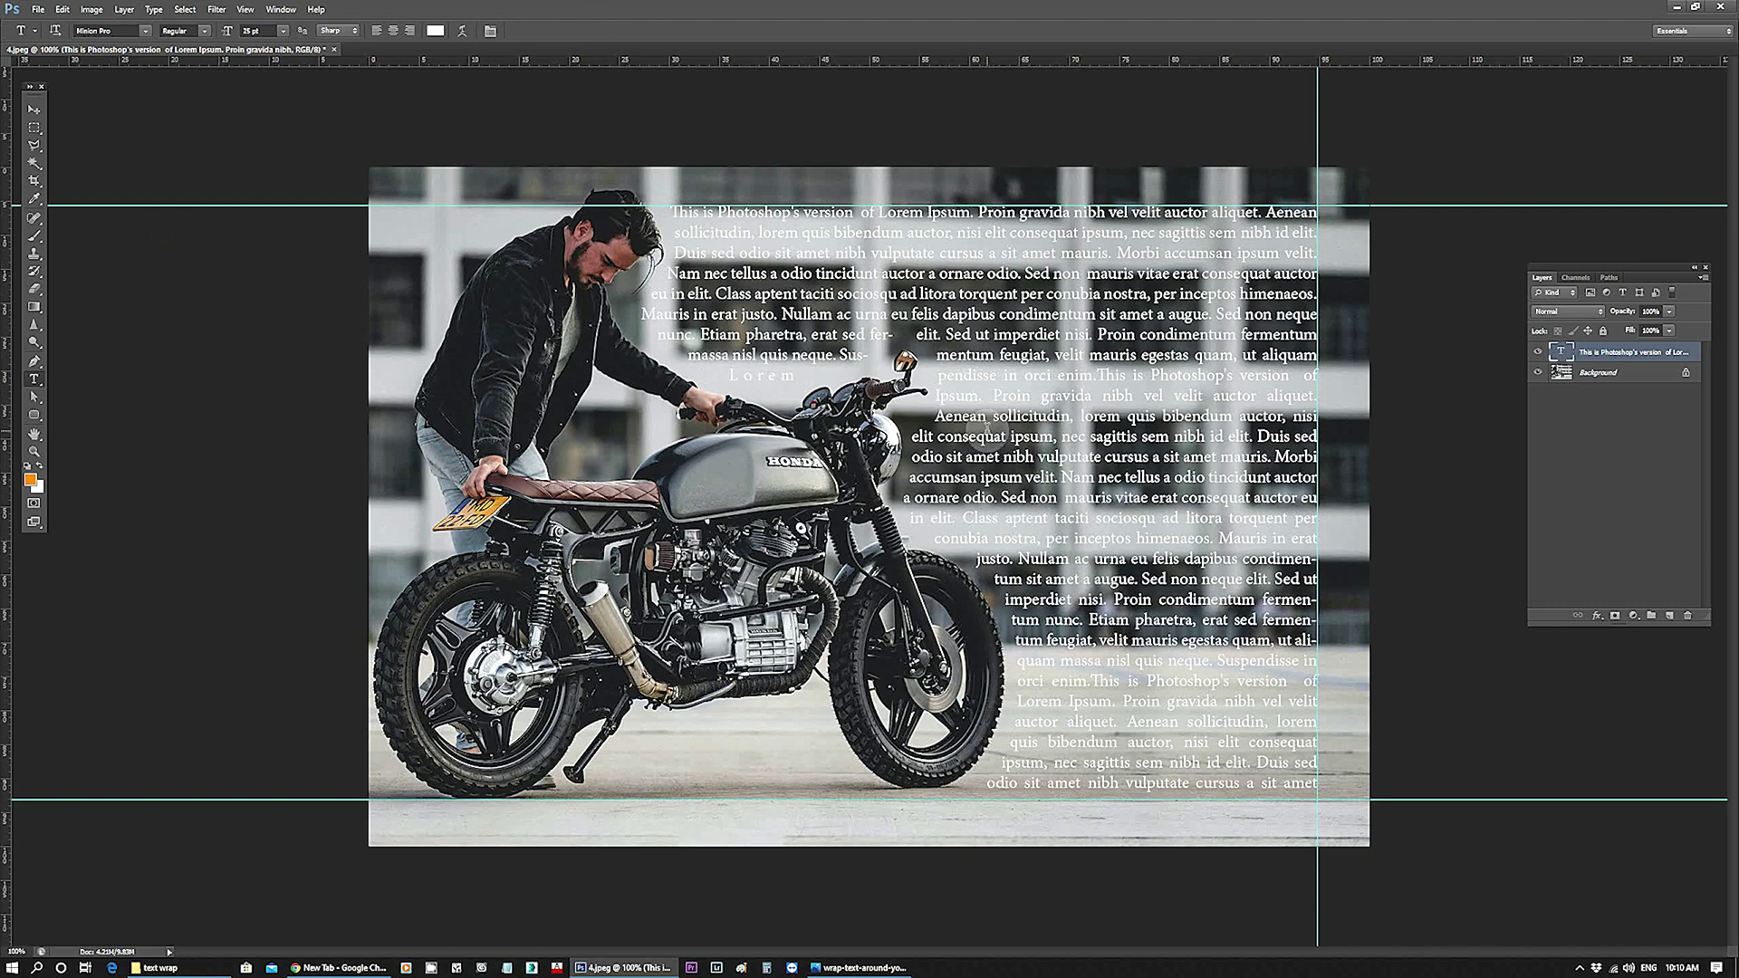
left_click(1594, 356)
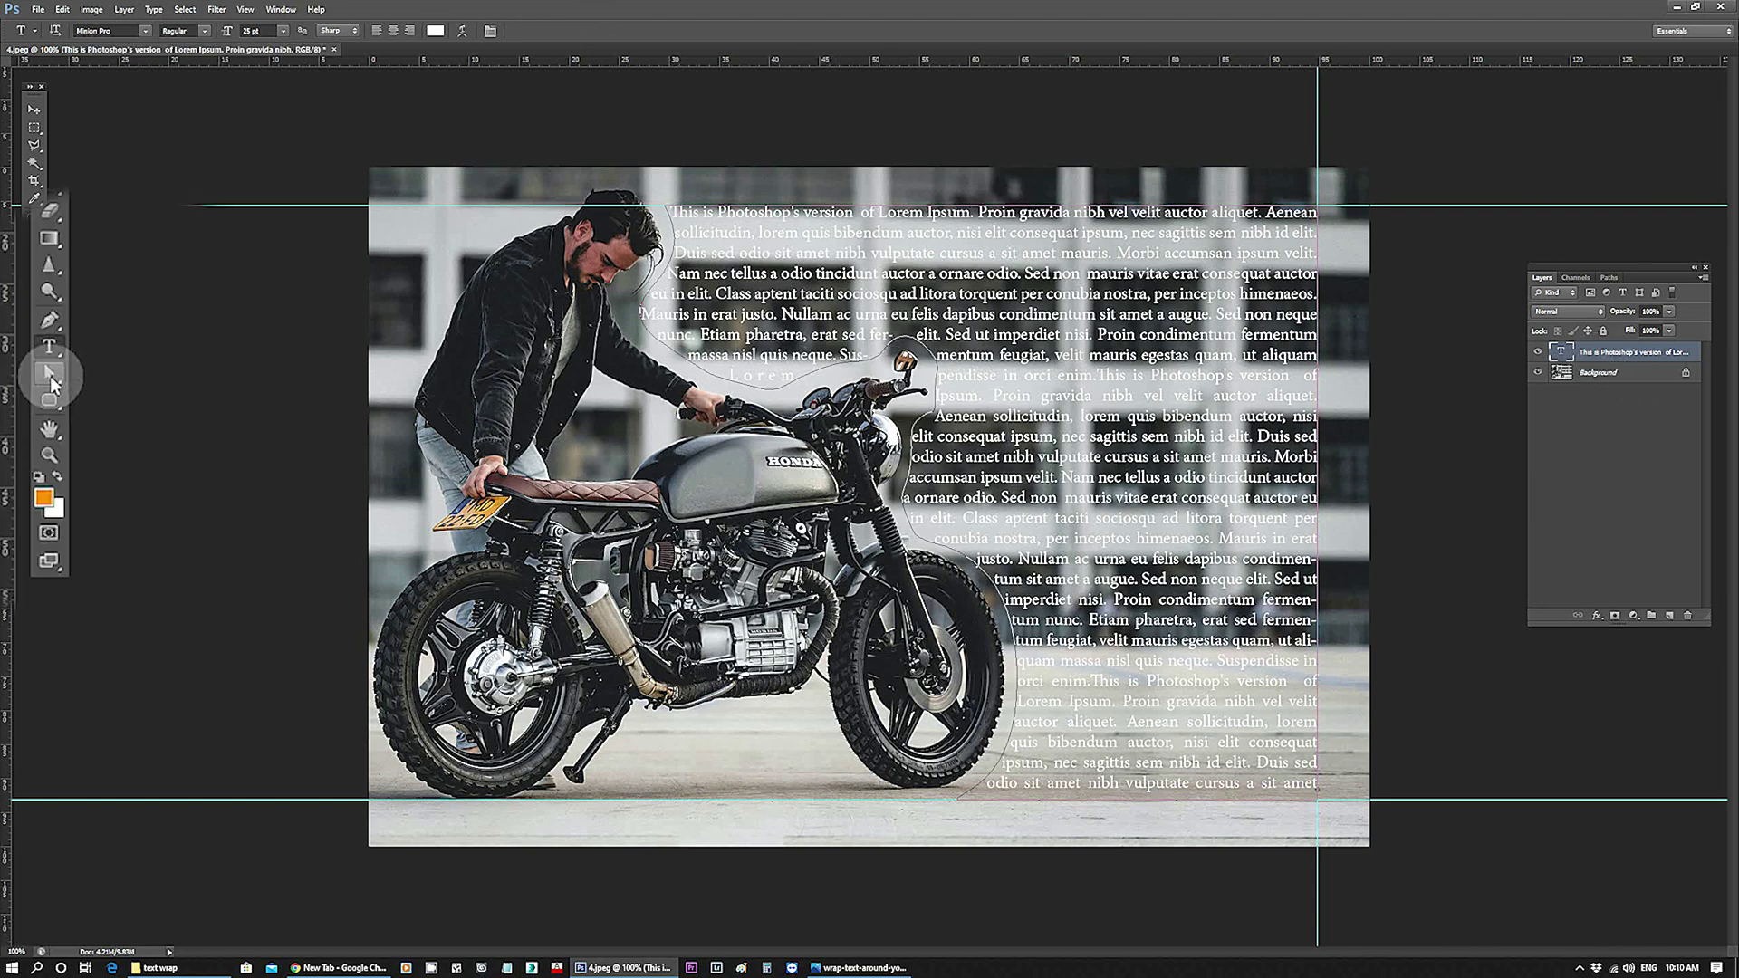
Step: With Direct Selection, drag the wrap outline's handlebar and tank anchors to tighten the text
left_click_drag(49, 372, 134, 389)
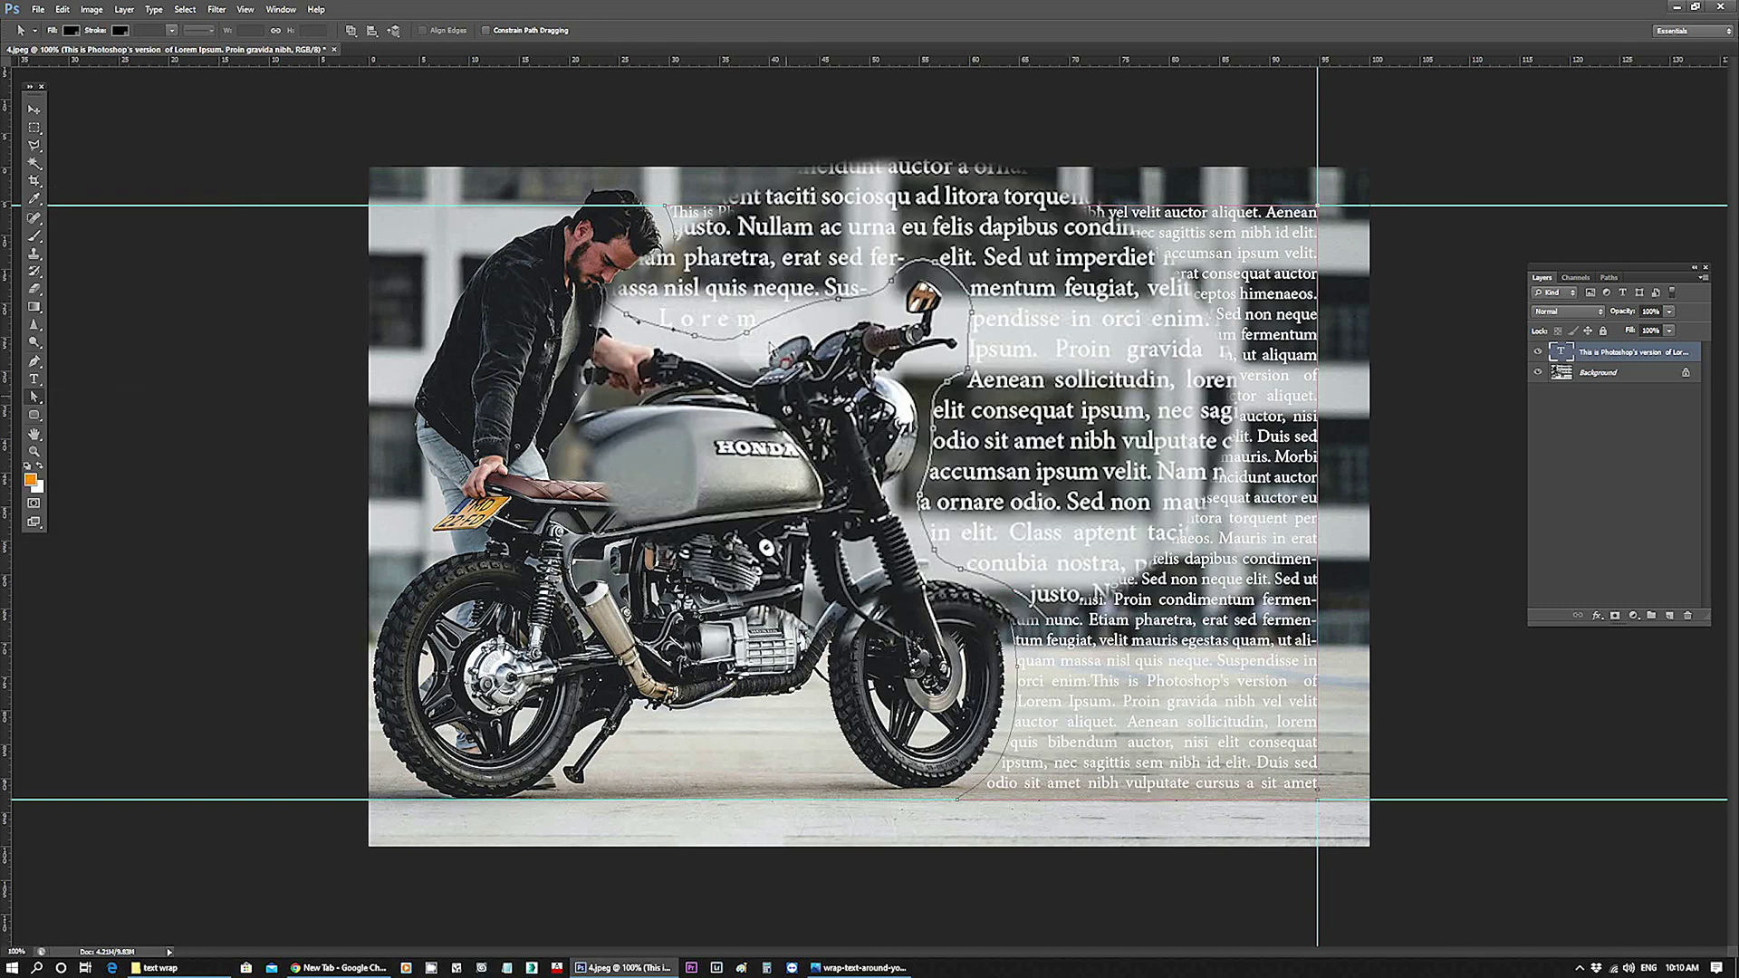
left_click(974, 319)
left_click_drag(974, 318, 1017, 328)
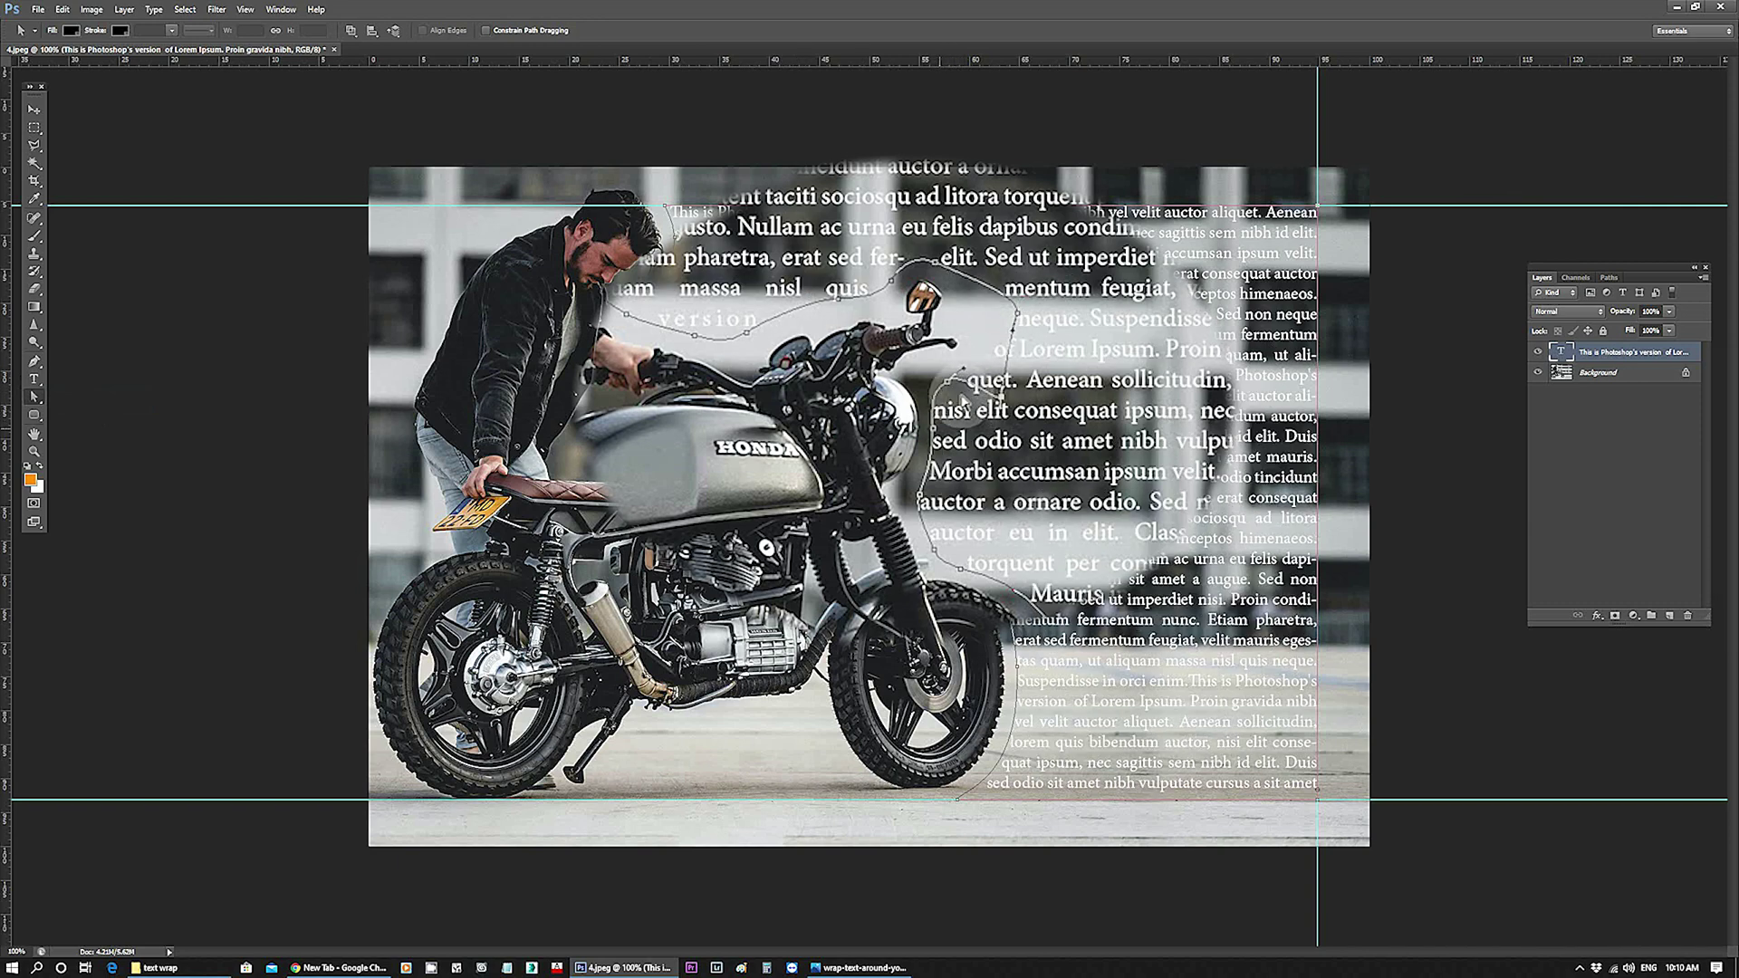
mouse_move(1001, 405)
left_mouse_down()
mouse_move(917, 446)
mouse_move(926, 460)
left_mouse_up()
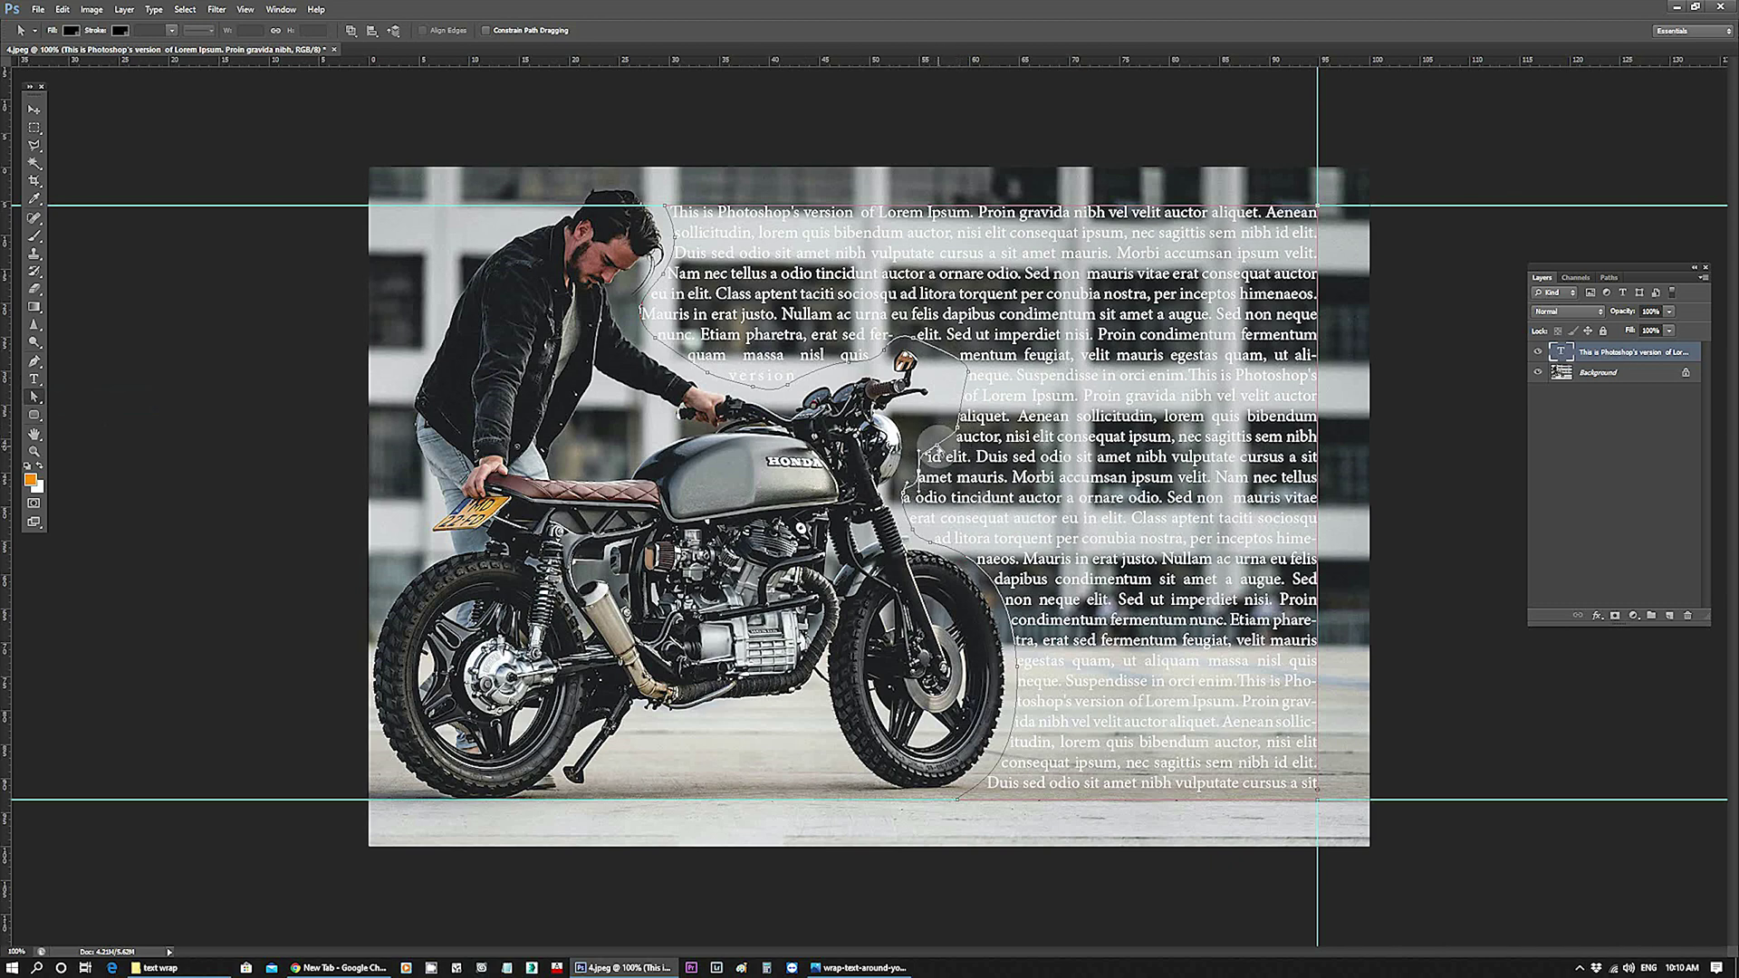
left_click_drag(936, 448, 955, 387)
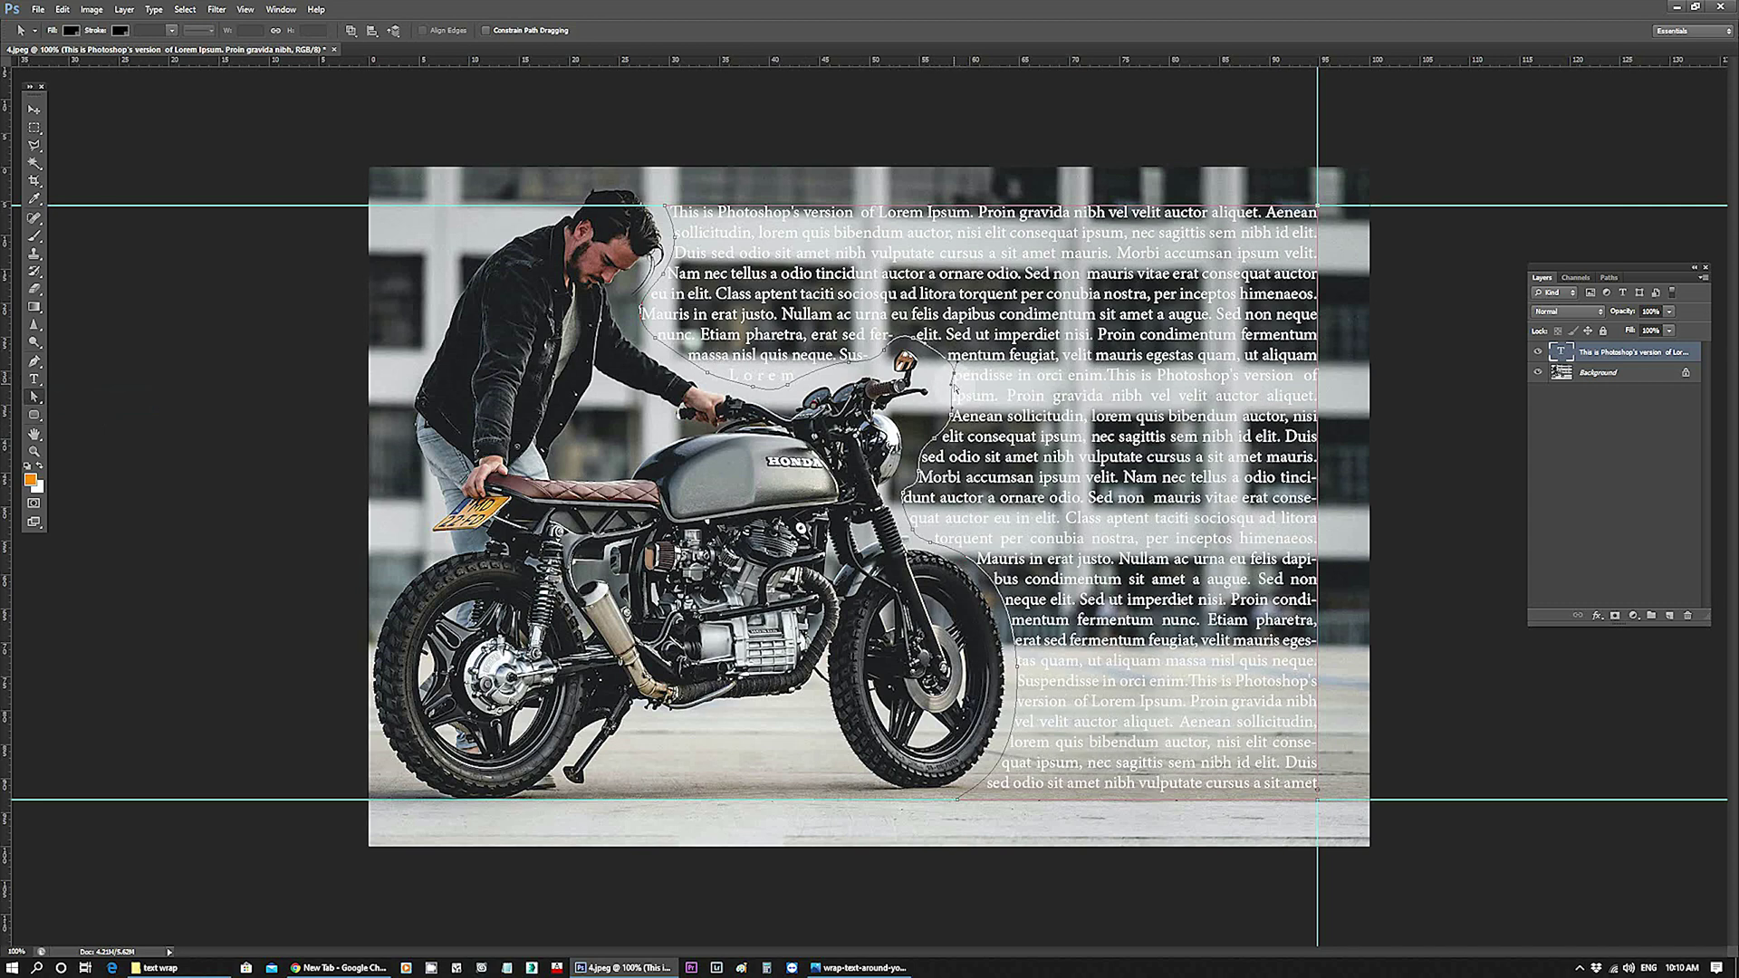